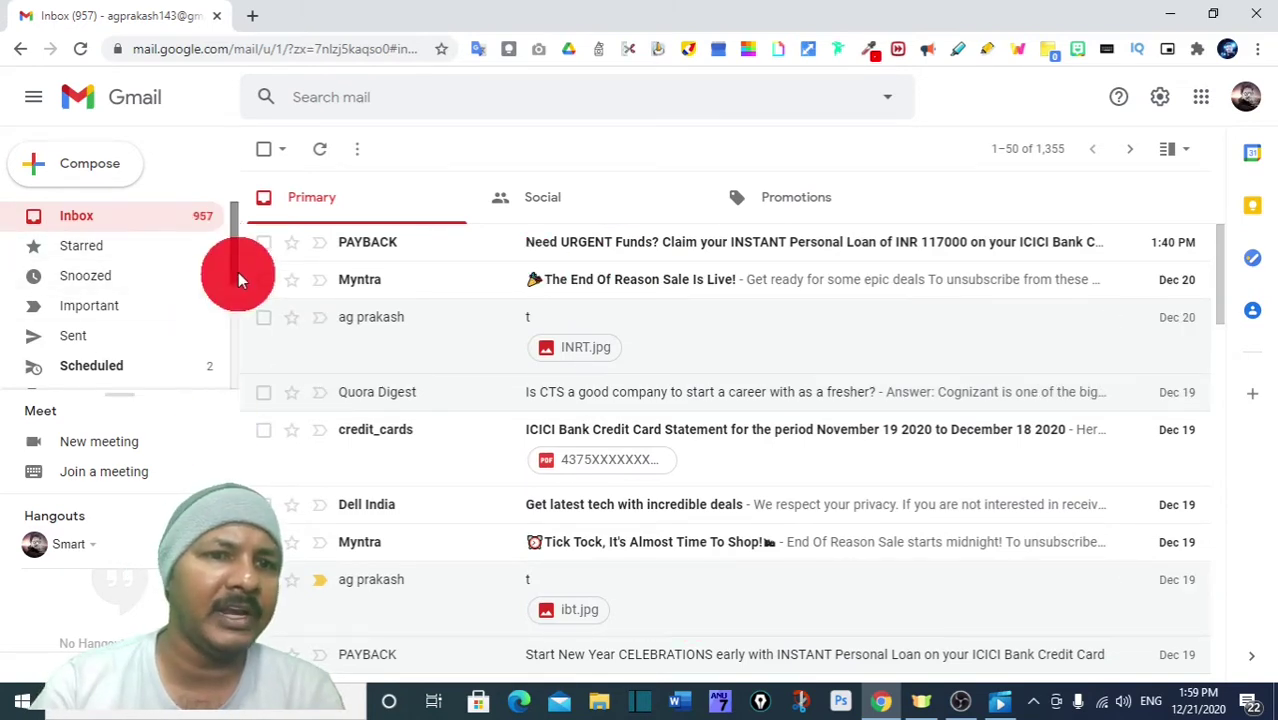
Step: Return to the inbox and start a filter for messages from the sender of the email with the INRT.jpg attachment
{"action": "left_click_drag", "start_coordinate": [232, 268], "coordinate": [234, 380]}
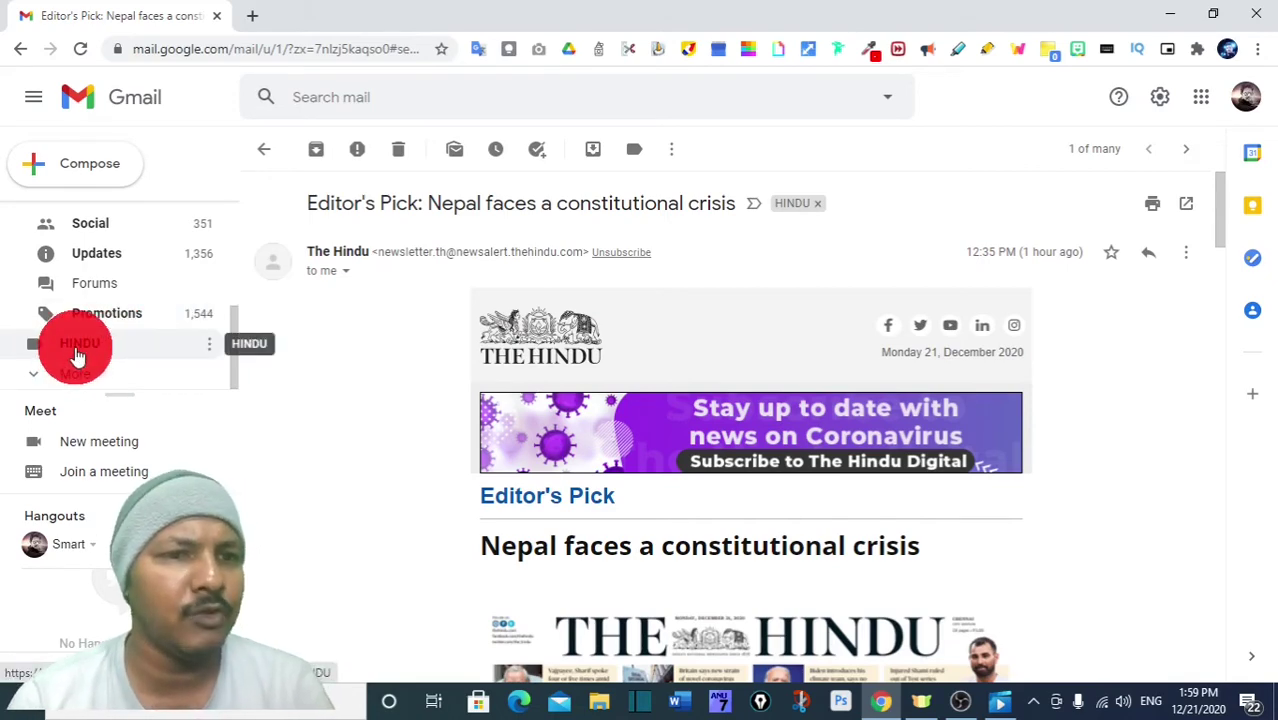
{"action": "left_click", "coordinate": [265, 148]}
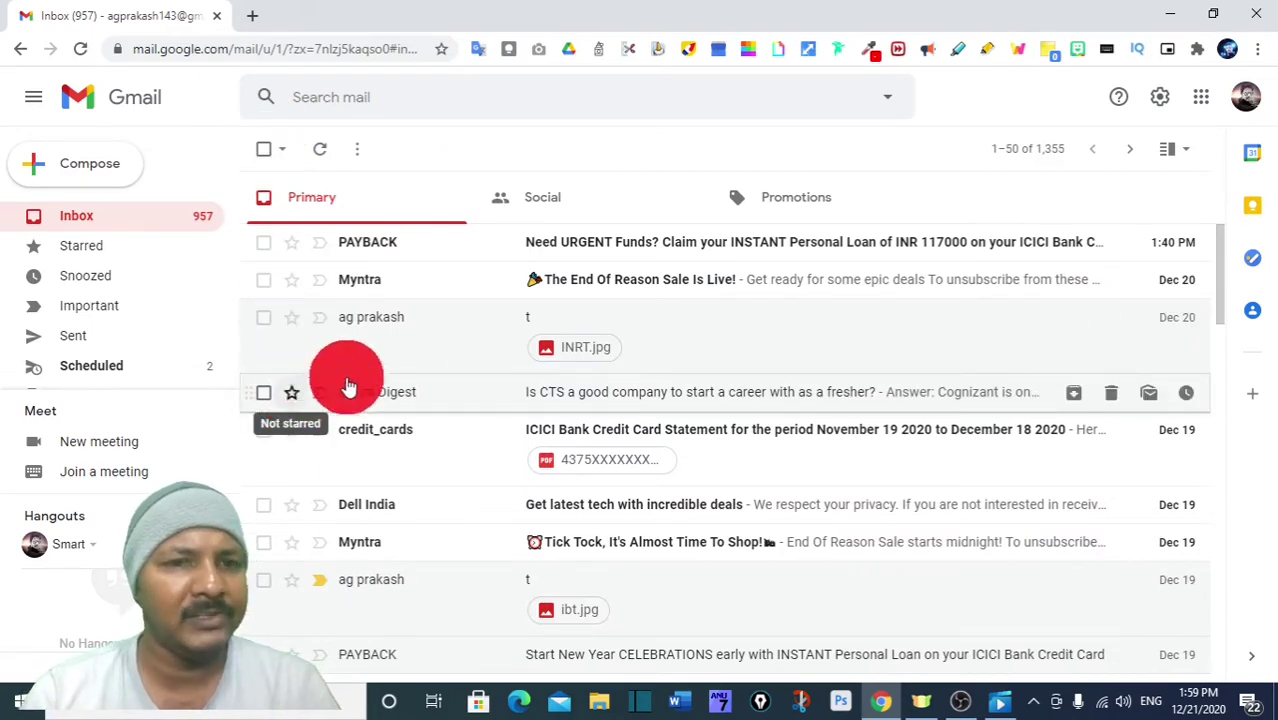
{"action": "left_click", "coordinate": [413, 325]}
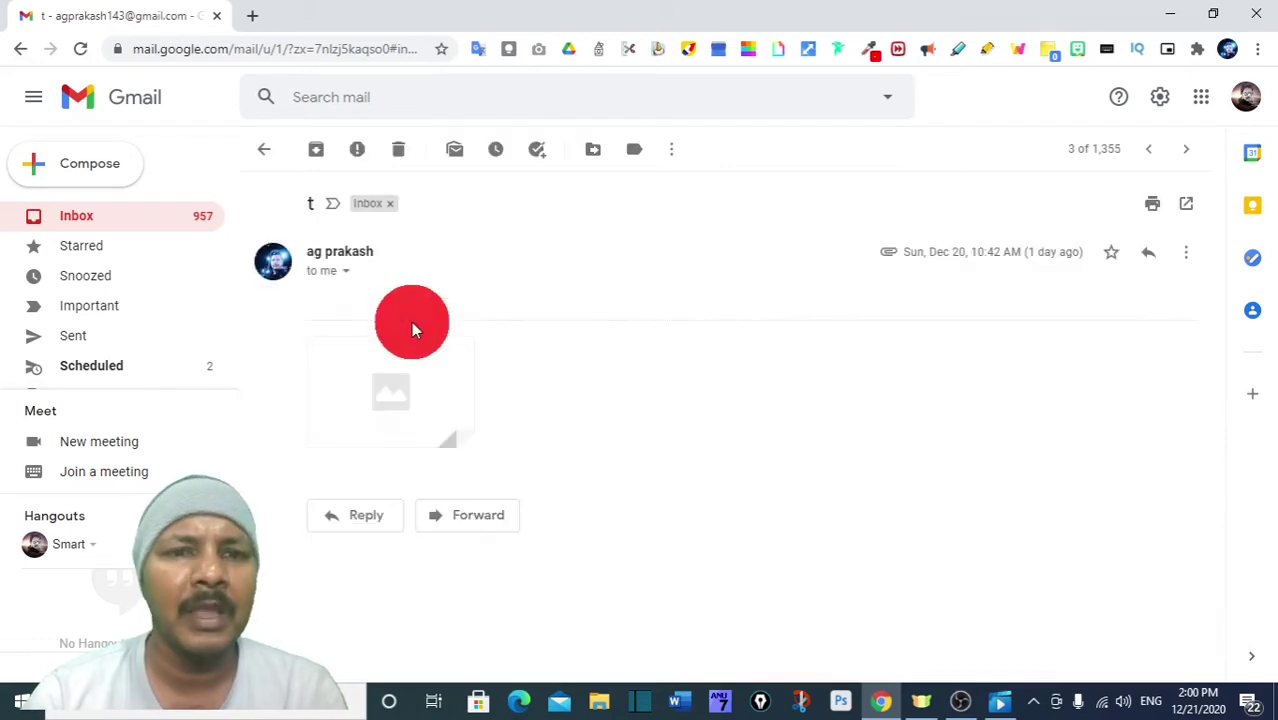
{"action": "left_click", "coordinate": [671, 152]}
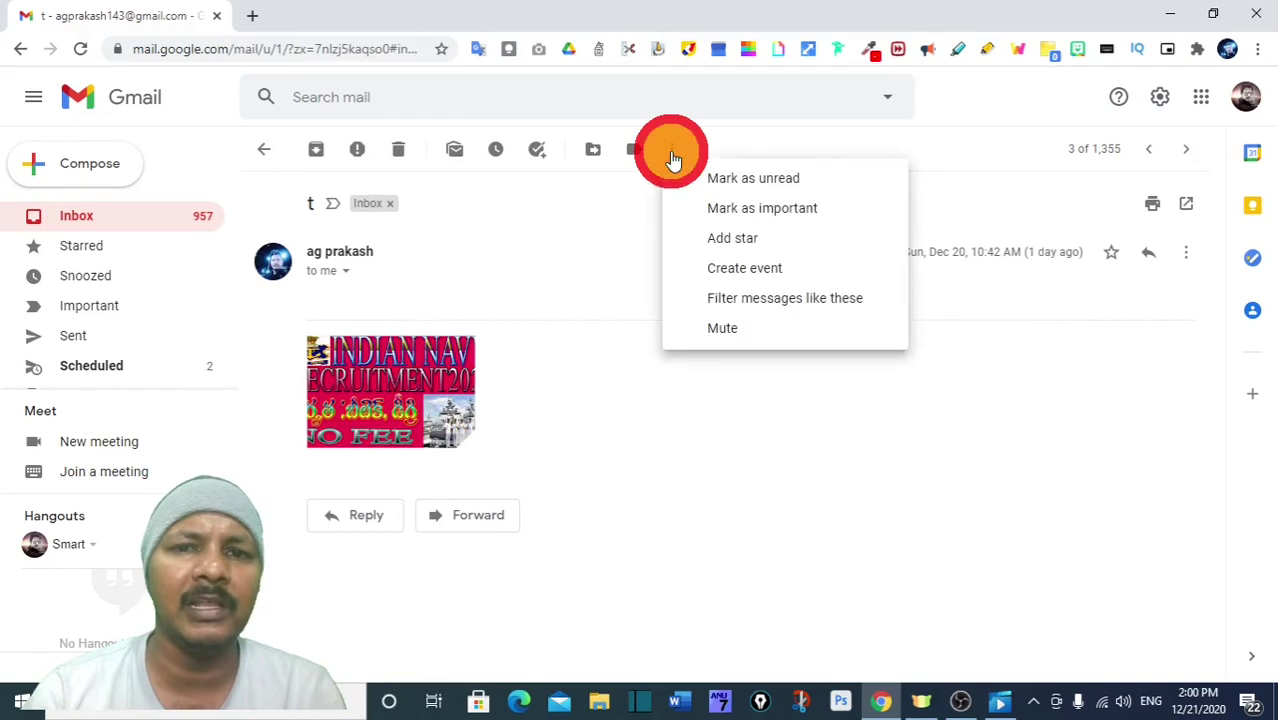
{"action": "left_click", "coordinate": [773, 300]}
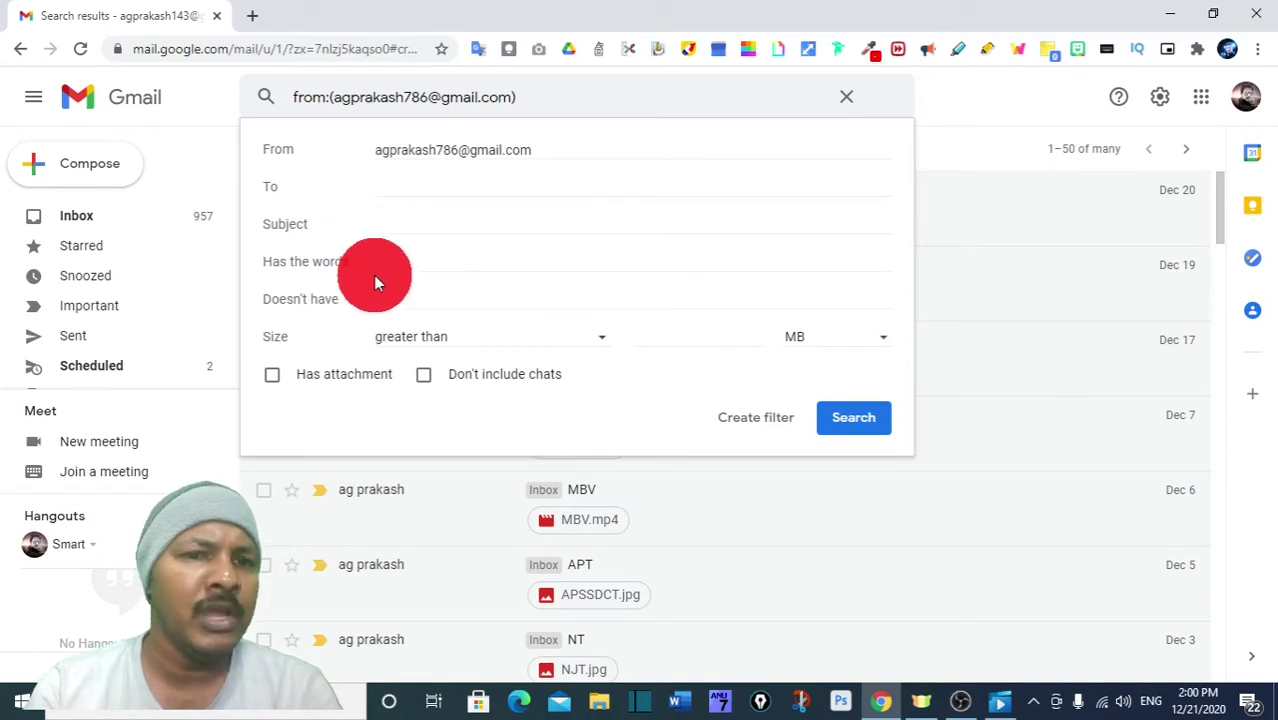
{"action": "left_click", "coordinate": [757, 420]}
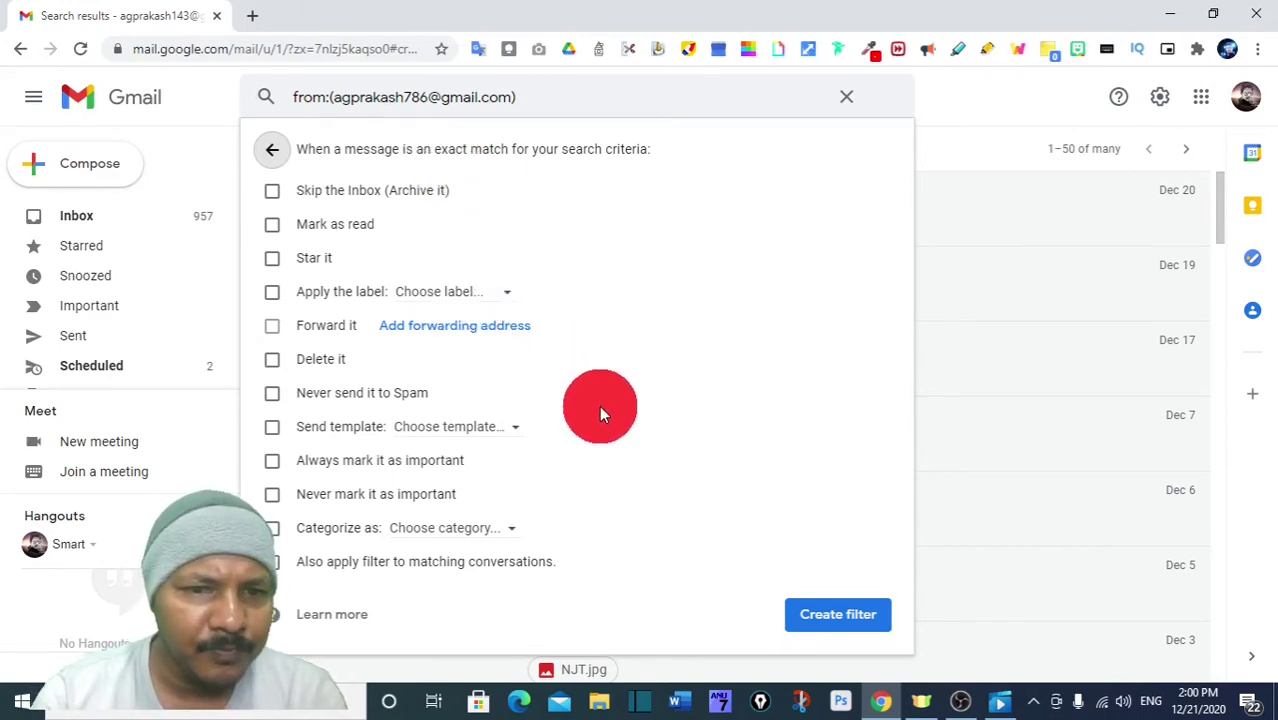
Step: Set the filter to always mark messages as important and apply a new label with the sender's name
{"action": "left_click", "coordinate": [270, 463]}
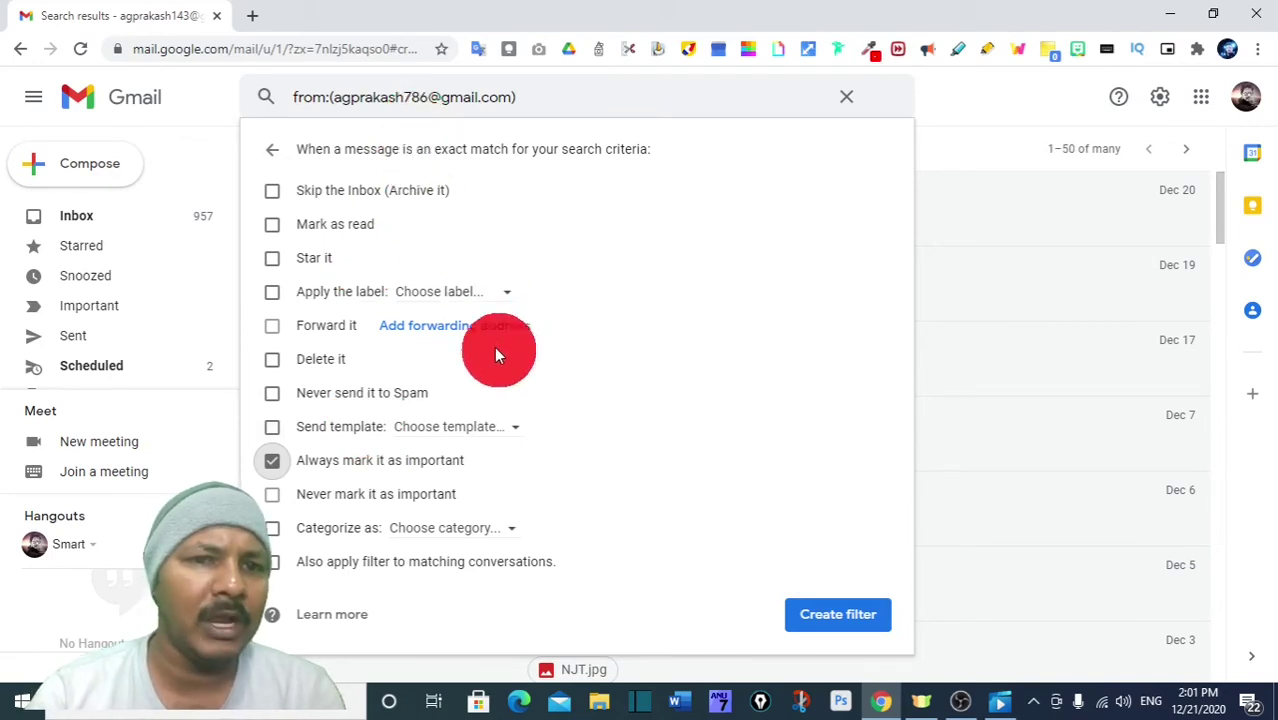
{"action": "left_click", "coordinate": [455, 291]}
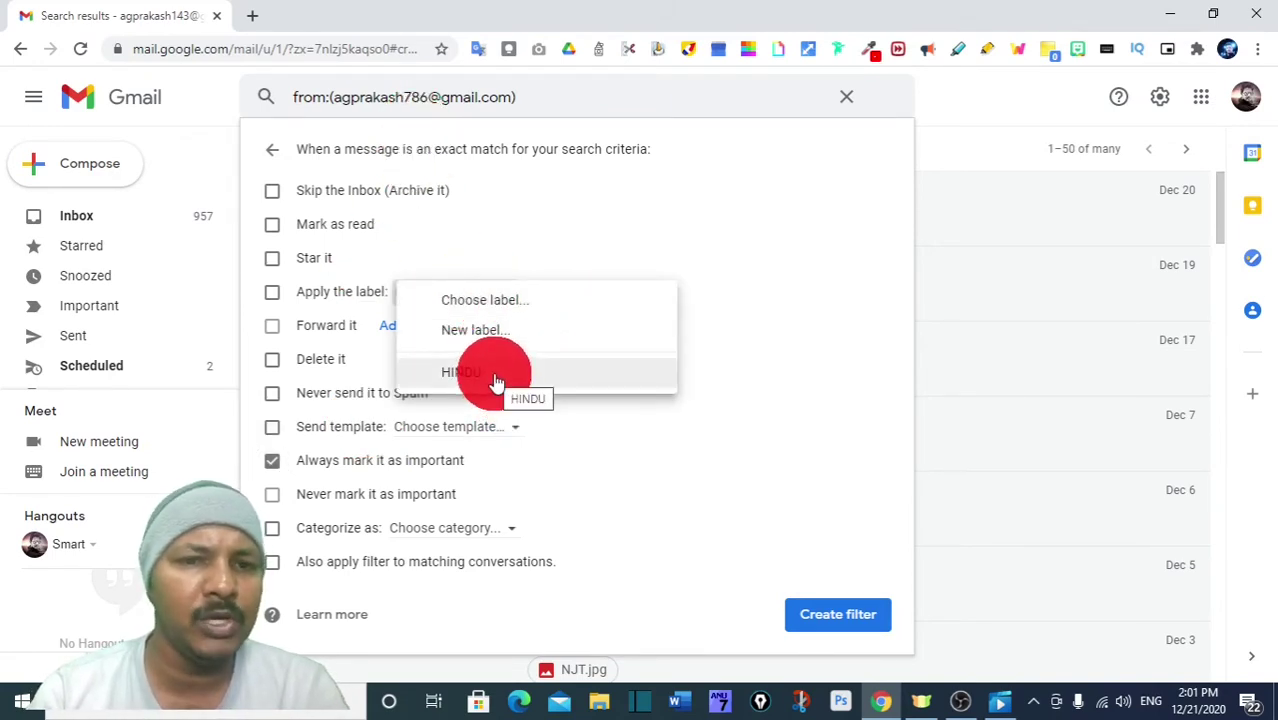
{"action": "left_click", "coordinate": [493, 340]}
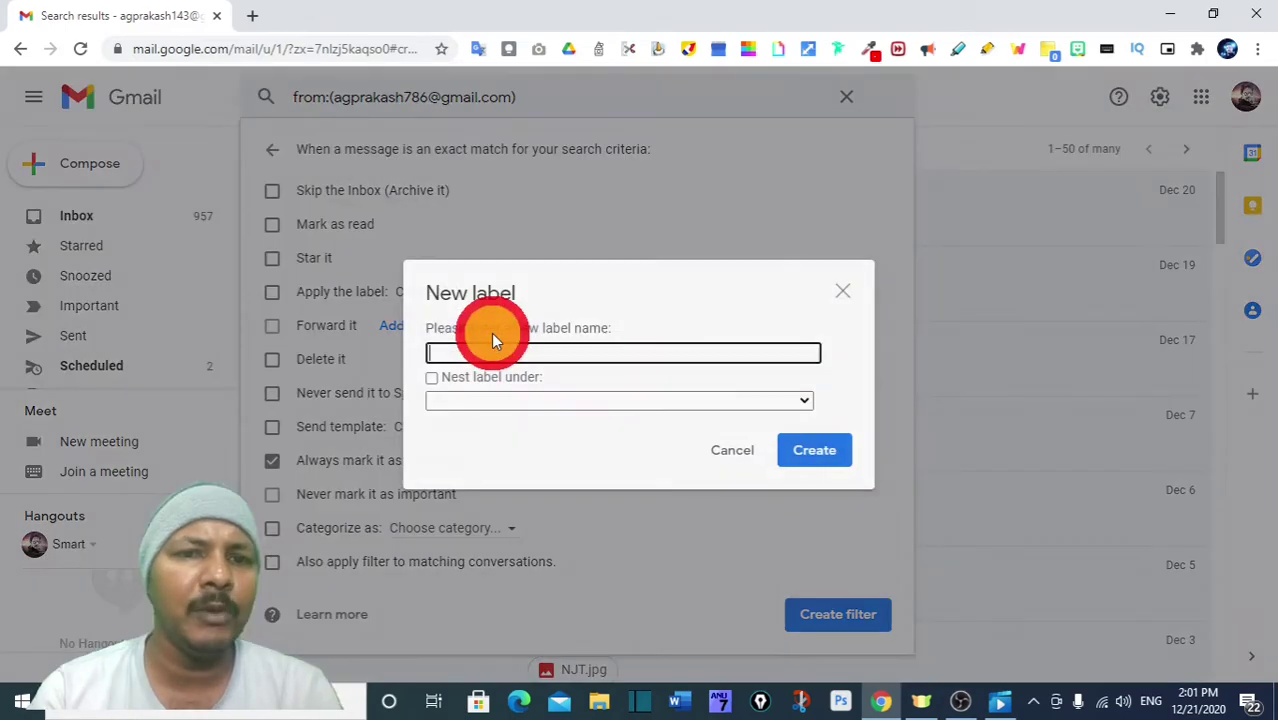
{"action": "left_click", "coordinate": [459, 354]}
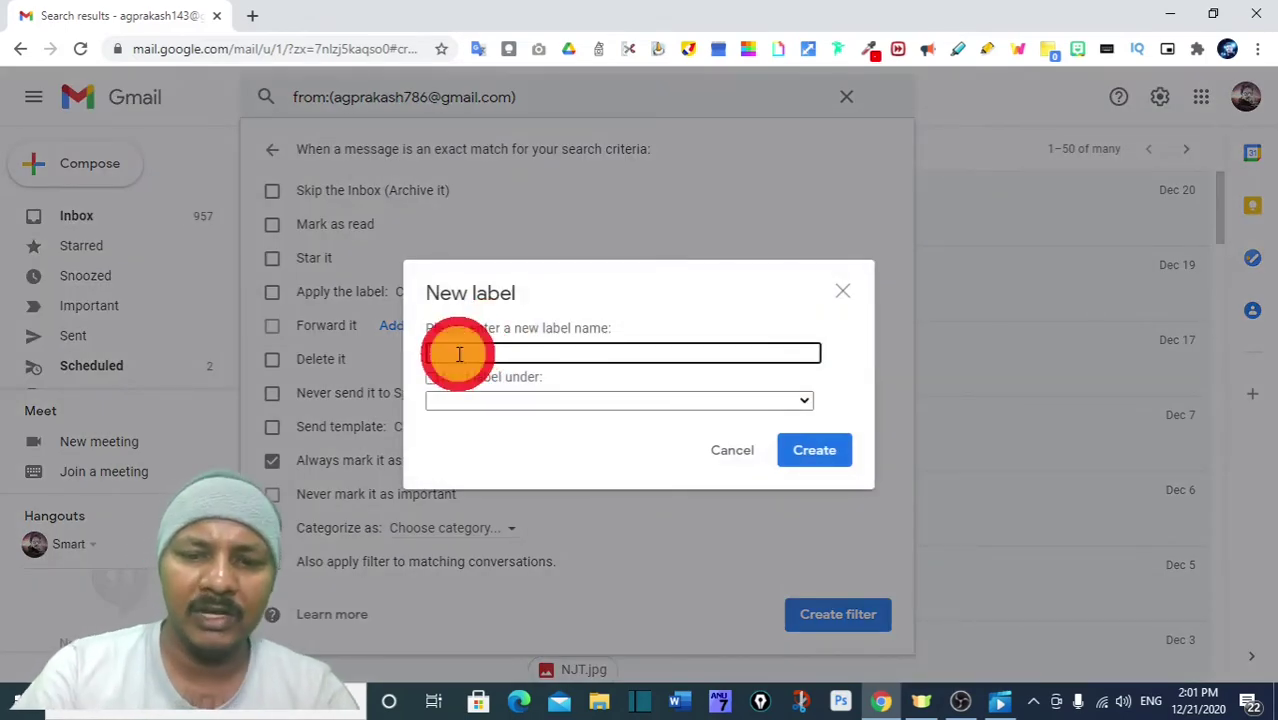
{"action": "type", "text": "PRAKA"}
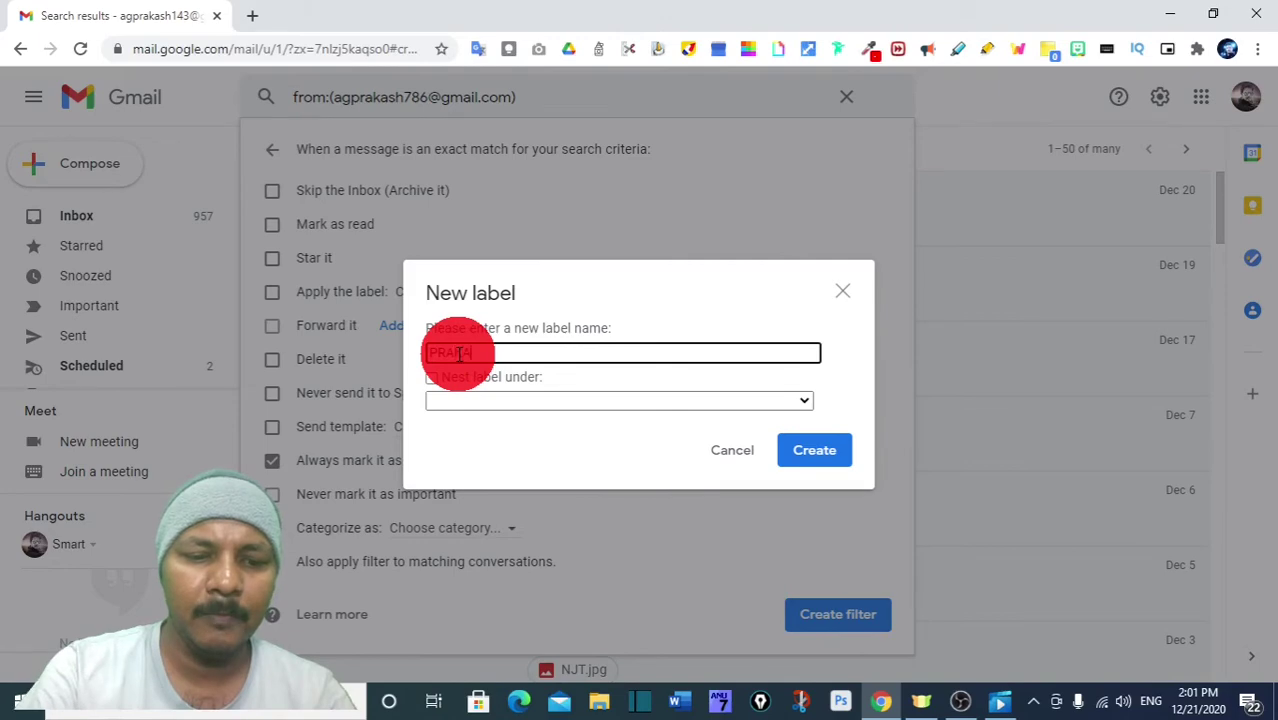
{"action": "type", "text": "SH"}
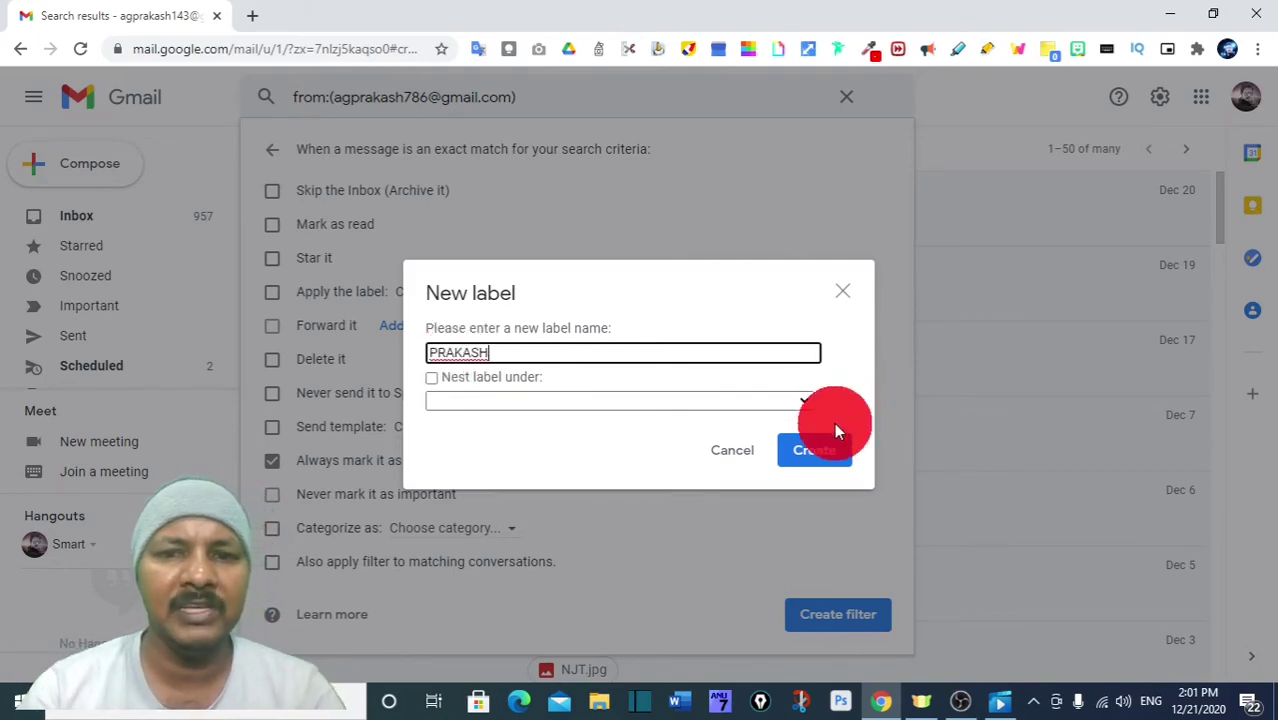
{"action": "left_click", "coordinate": [812, 460]}
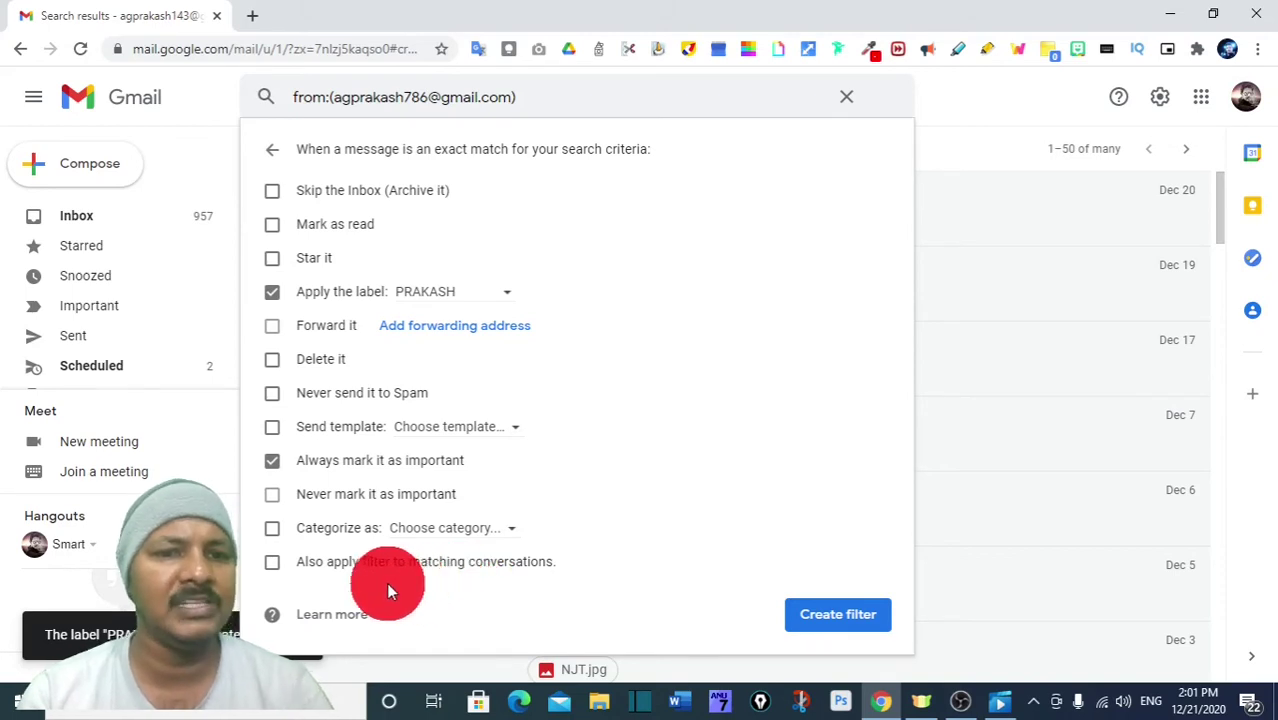
Step: Extend the filter to matching conversations and create it
{"action": "left_click", "coordinate": [272, 563]}
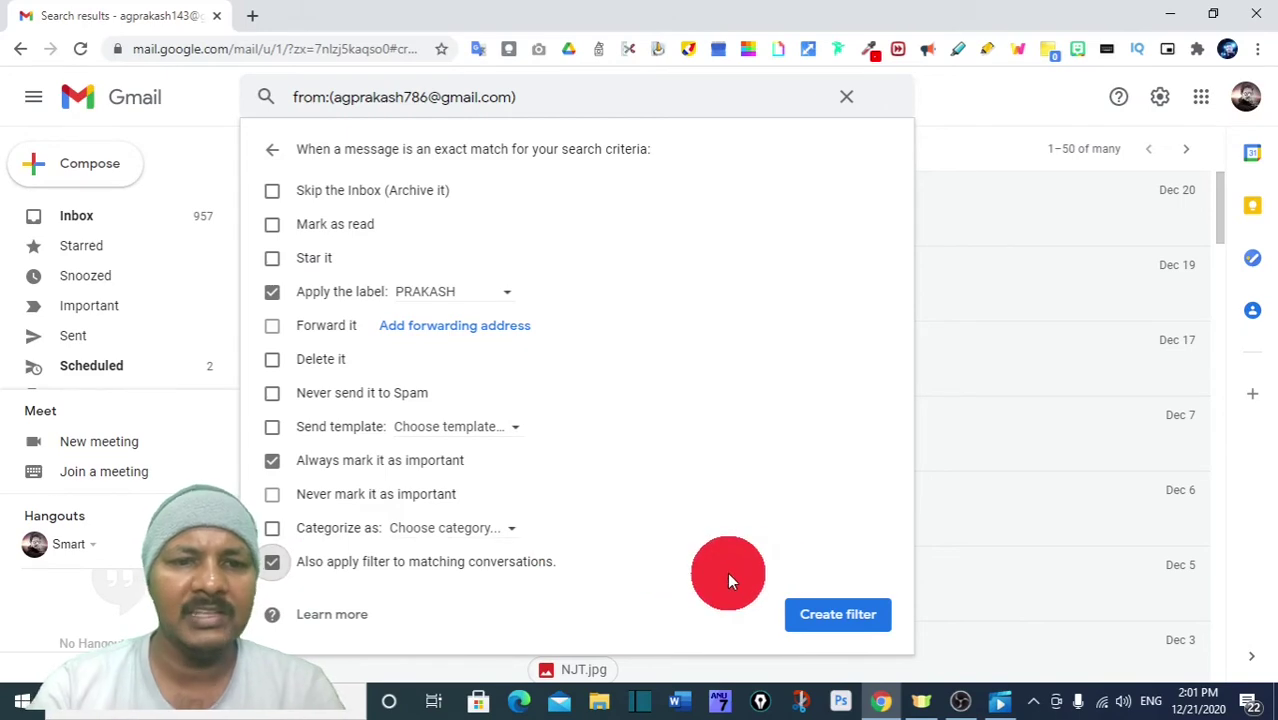
{"action": "left_click", "coordinate": [840, 618]}
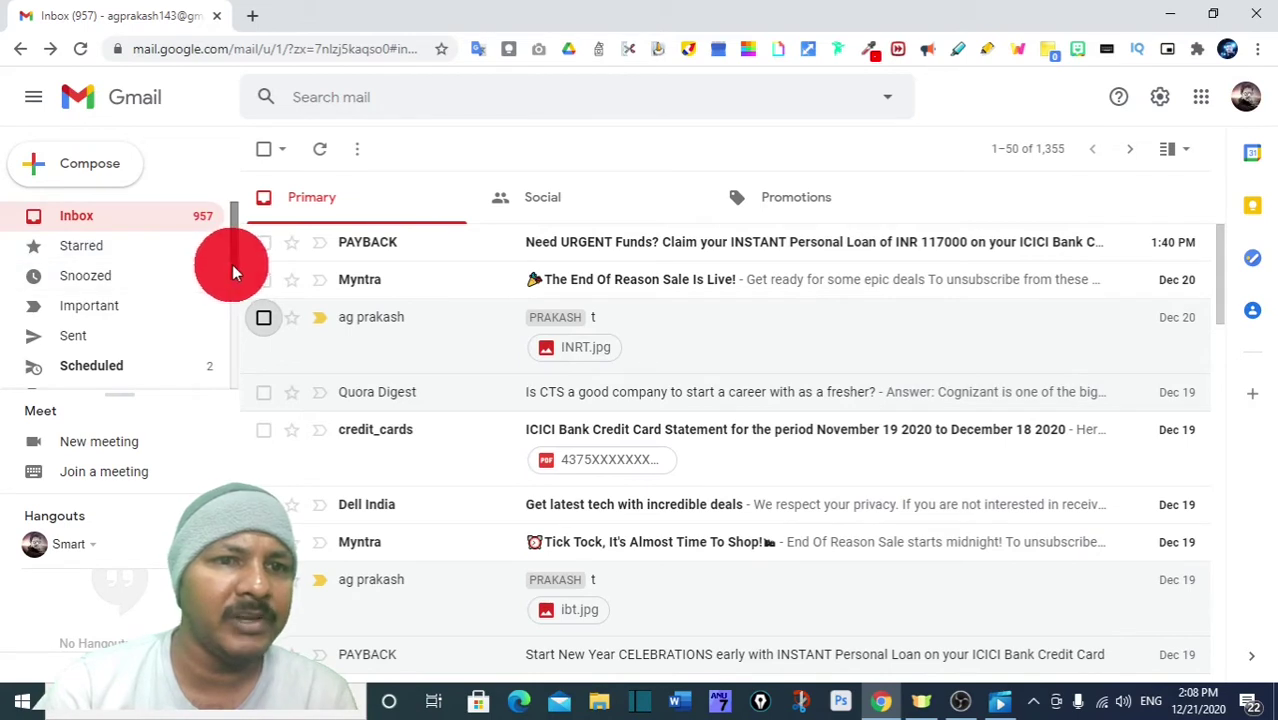
Step: Set the colour of the new sender label to red
{"action": "left_click_drag", "start_coordinate": [233, 270], "coordinate": [233, 387]}
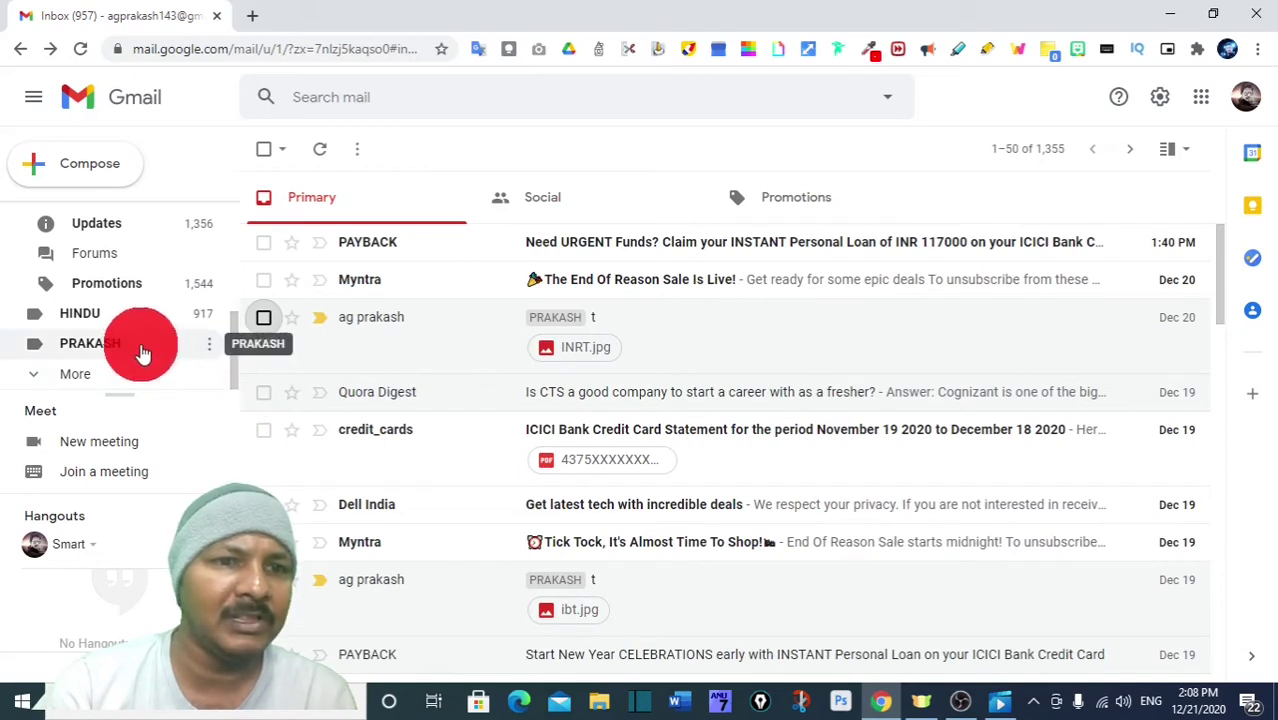
{"action": "left_click", "coordinate": [208, 350]}
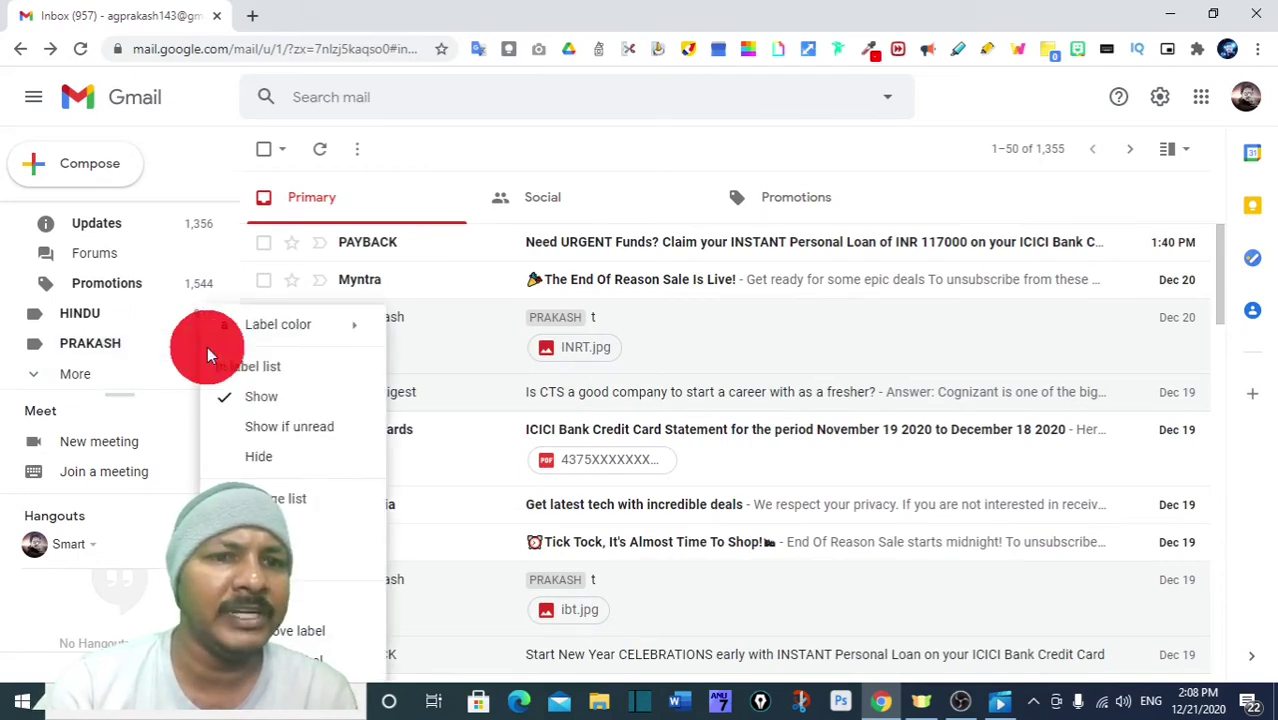
{"action": "mouse_move", "coordinate": [284, 334]}
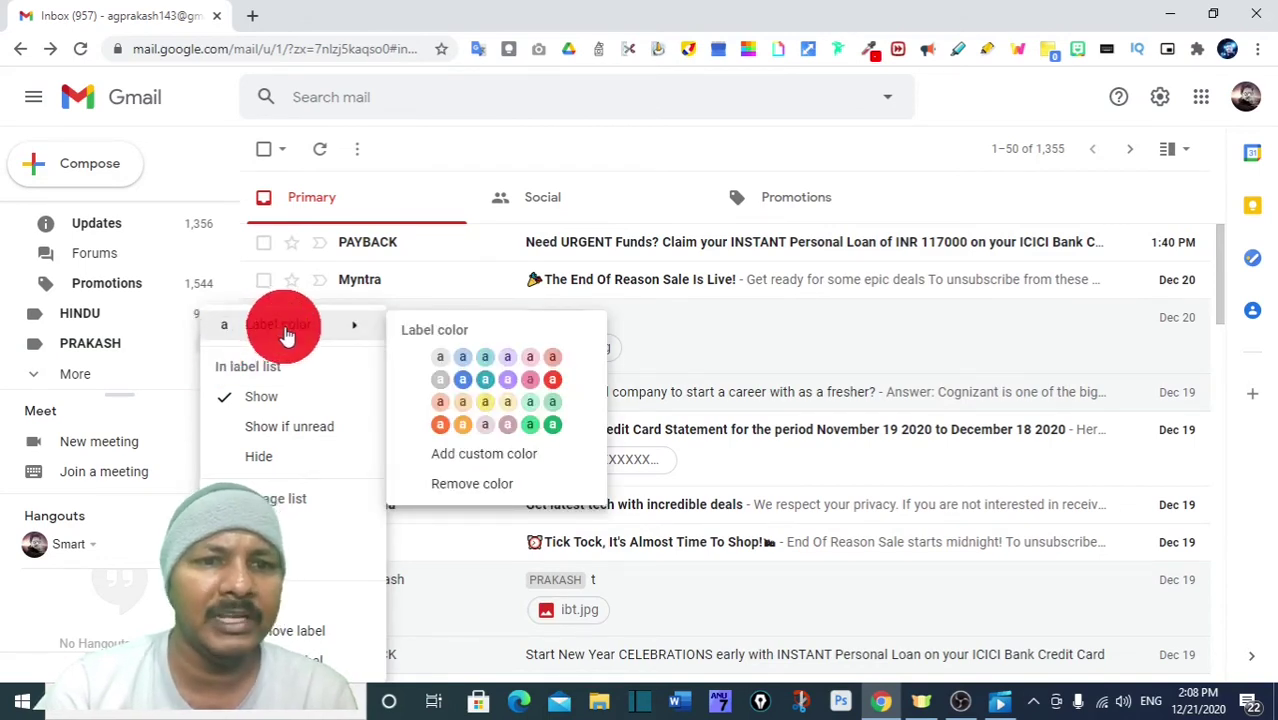
{"action": "left_click", "coordinate": [553, 382]}
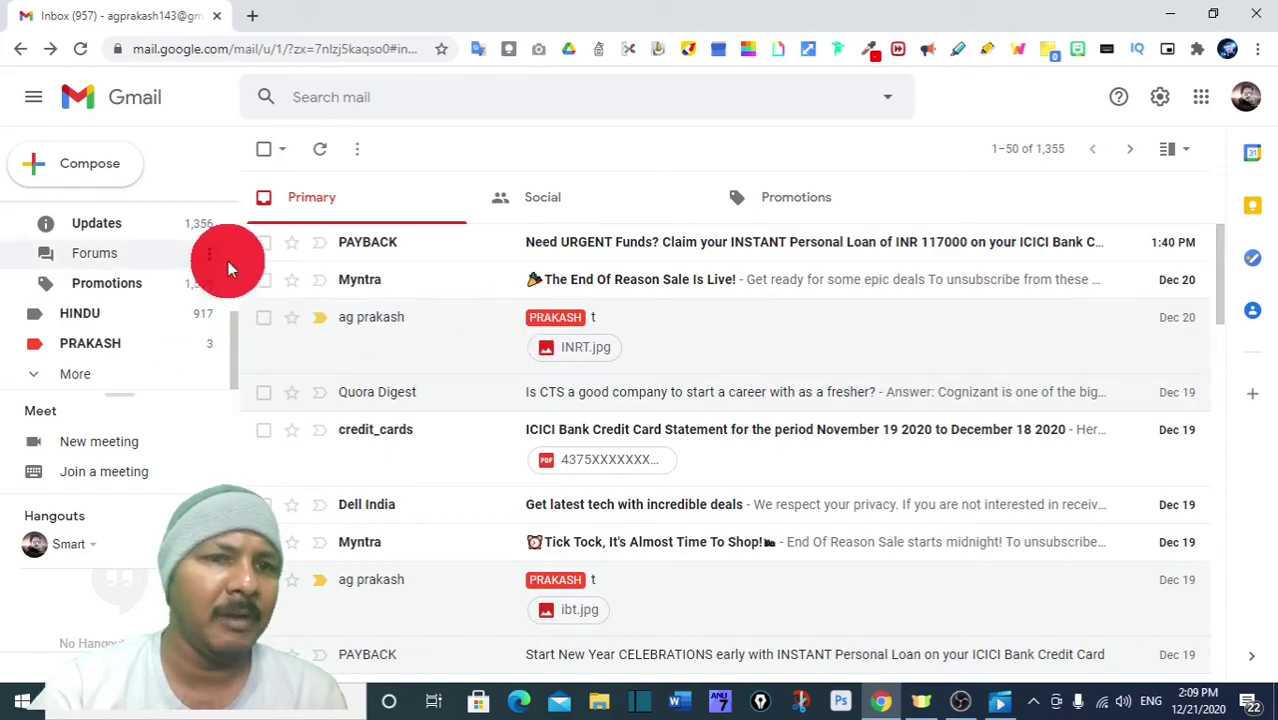
{"action": "left_click_drag", "start_coordinate": [233, 325], "coordinate": [233, 373]}
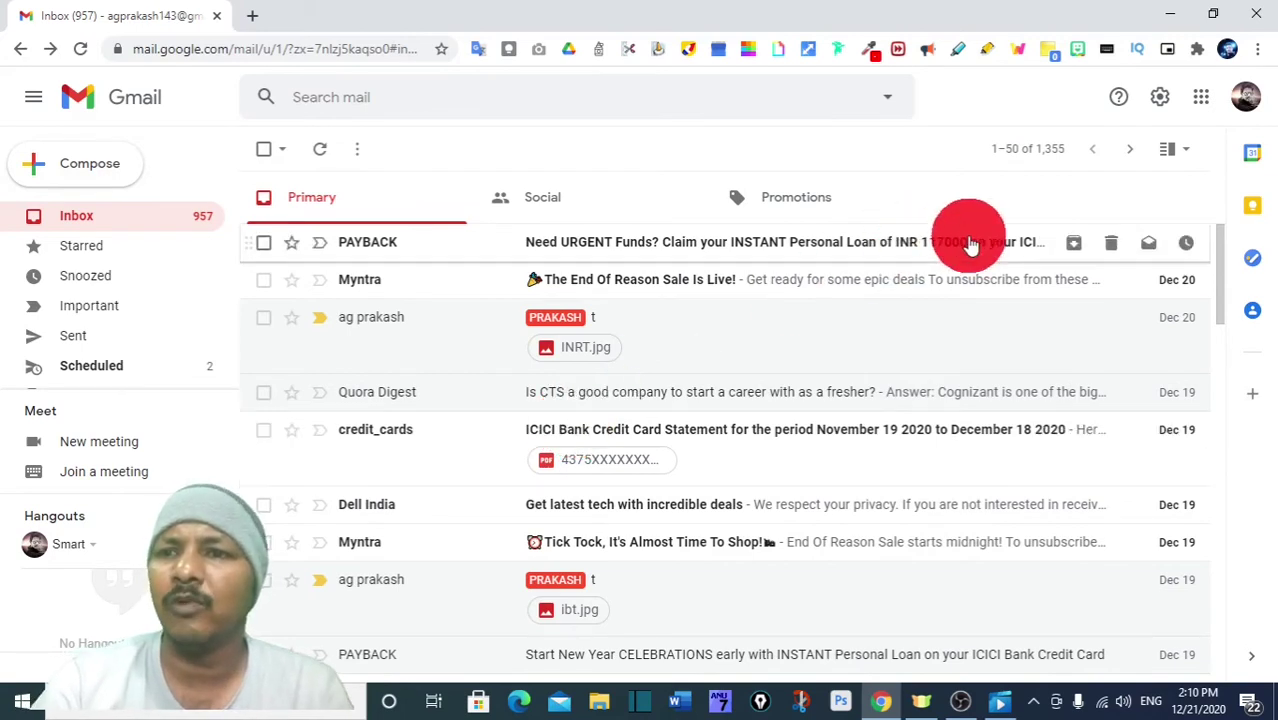
Step: Look through the quick settings and browse the full theme gallery down to the plain colour themes
{"action": "left_click", "coordinate": [1202, 104]}
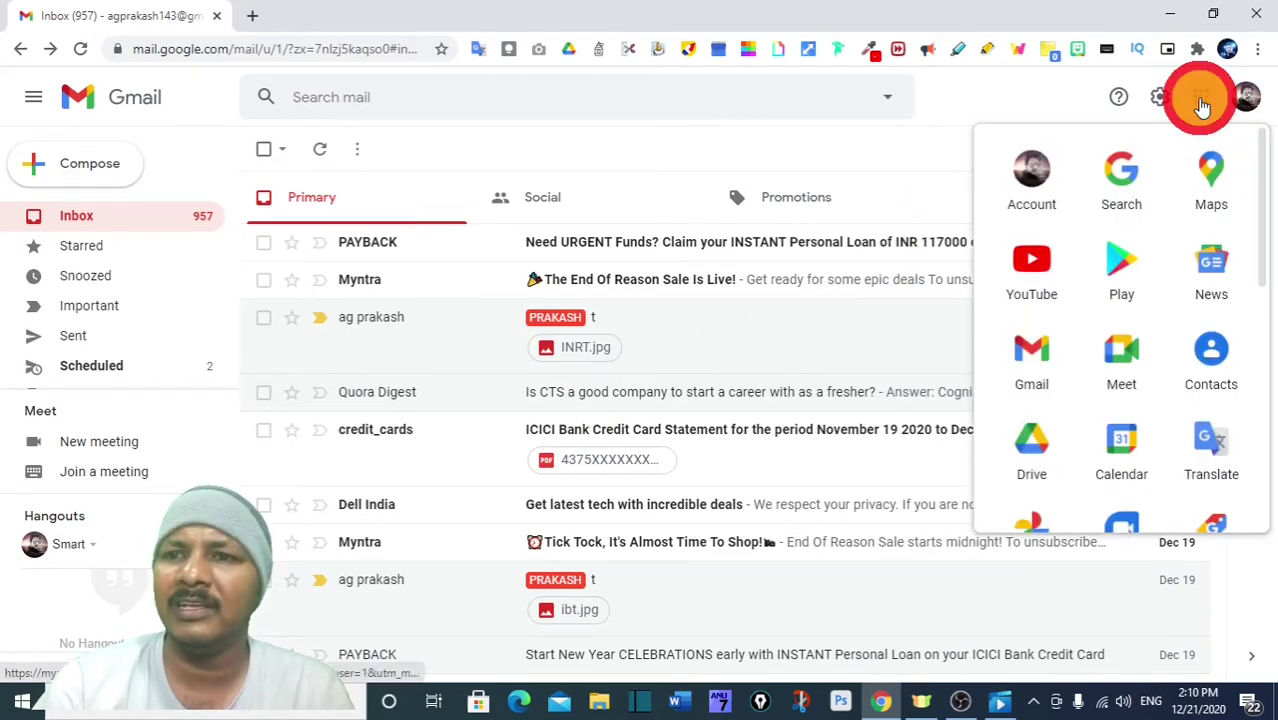
{"action": "left_click", "coordinate": [1162, 106]}
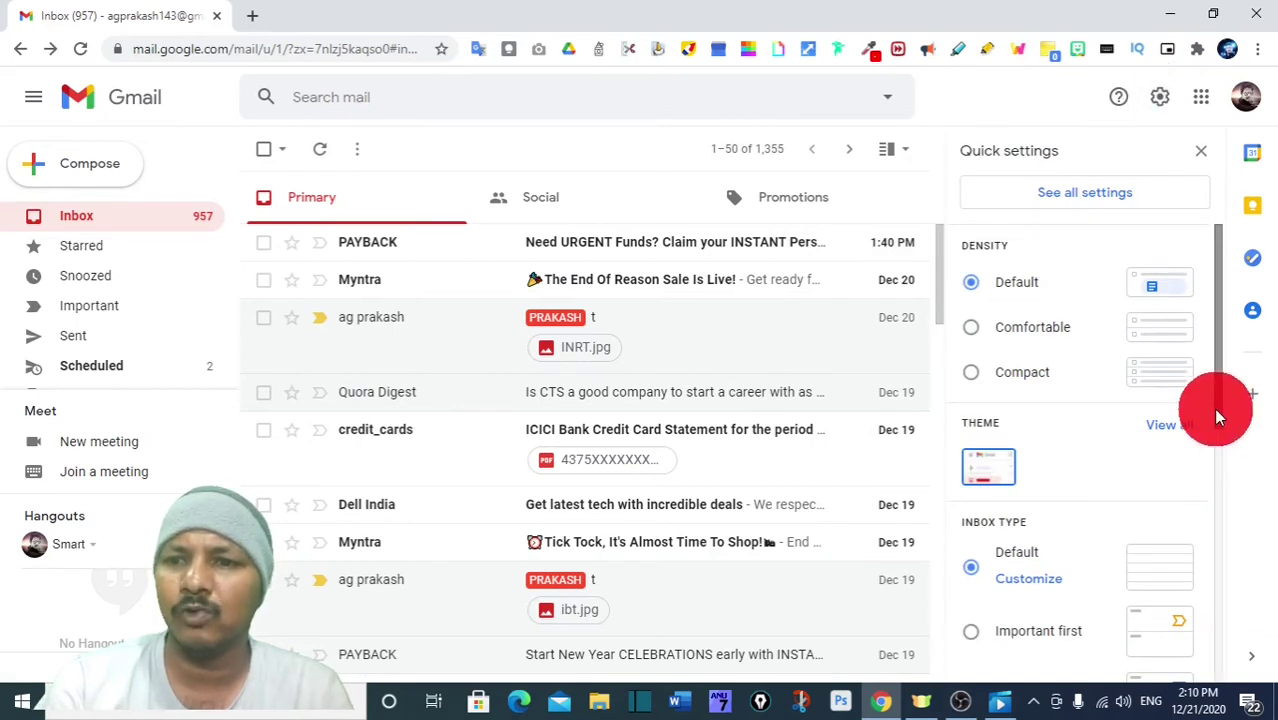
{"action": "left_click_drag", "start_coordinate": [1213, 408], "coordinate": [1243, 577]}
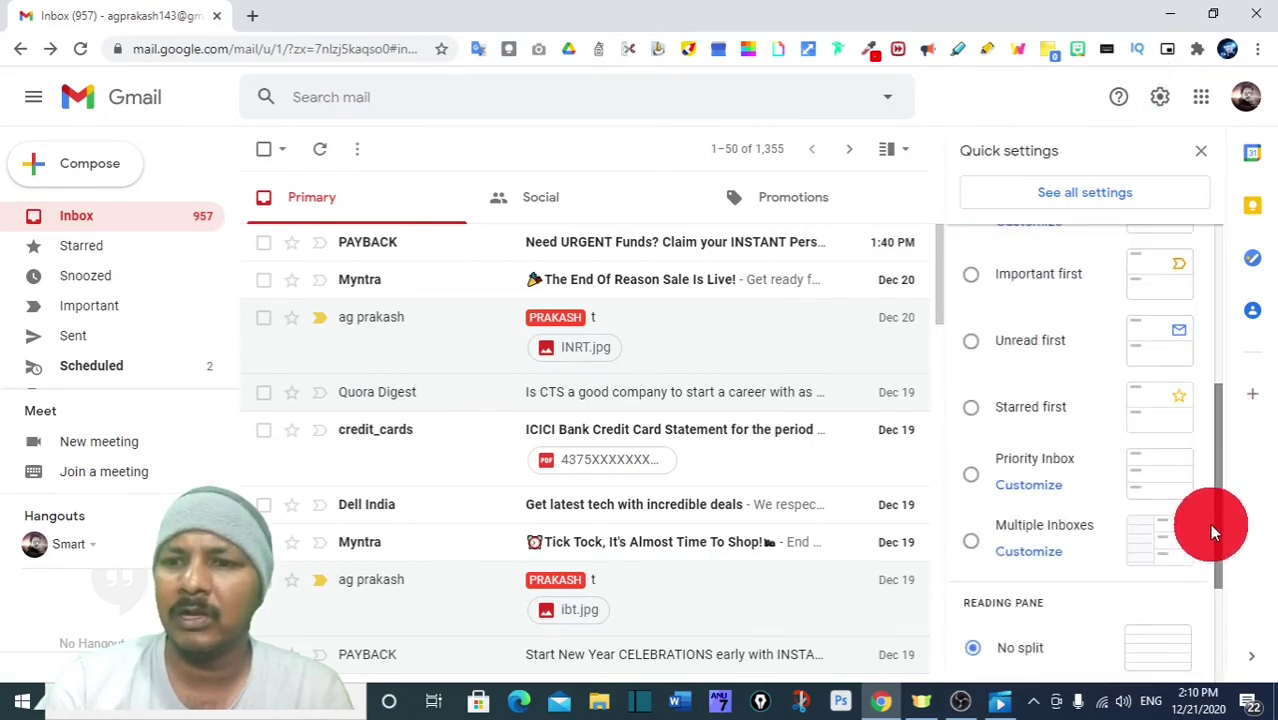
{"action": "scroll", "coordinate": [1100, 460], "scroll_direction": "up", "scroll_amount": 3}
{"action": "left_click", "coordinate": [993, 412]}
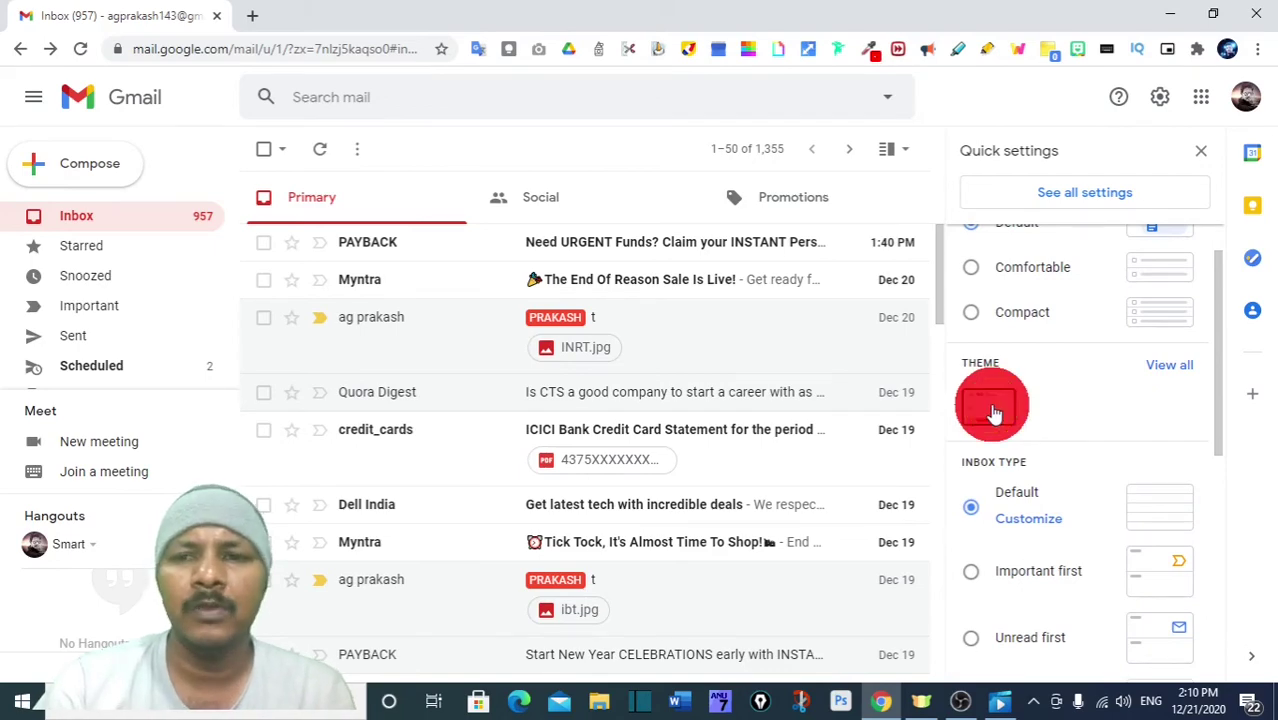
{"action": "left_click", "coordinate": [1170, 367]}
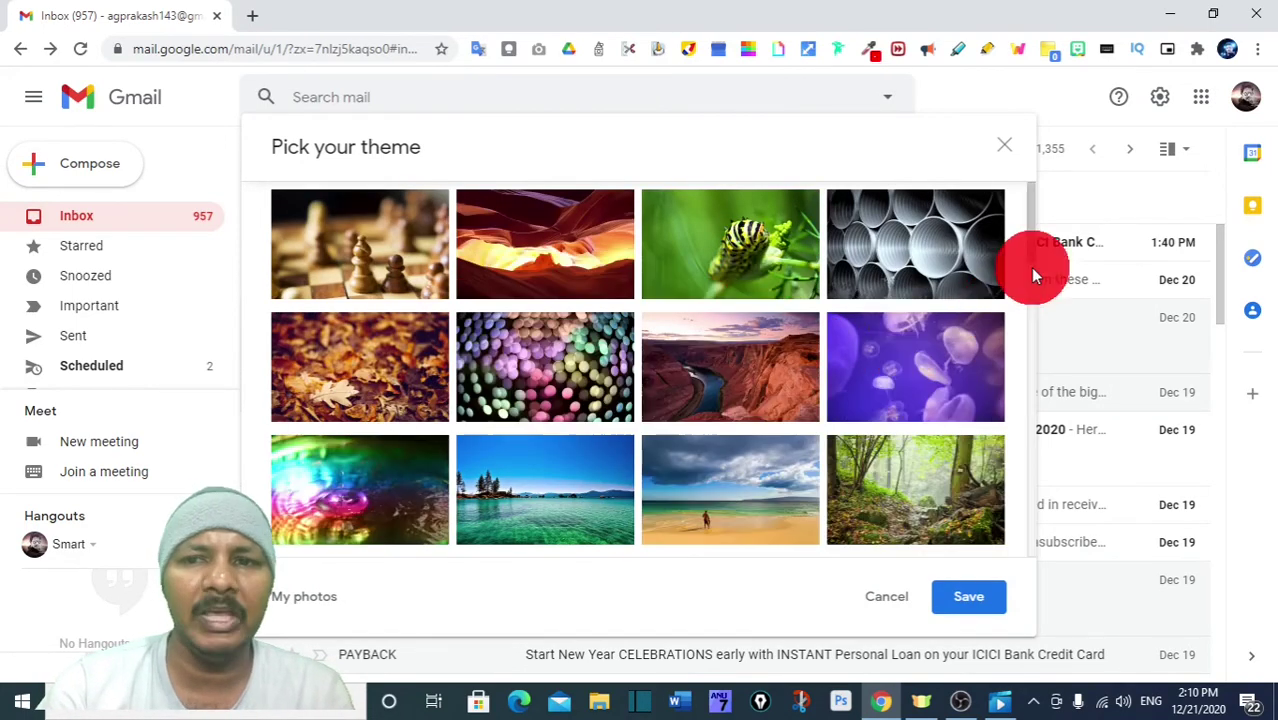
{"action": "left_click_drag", "start_coordinate": [1033, 248], "coordinate": [1035, 385]}
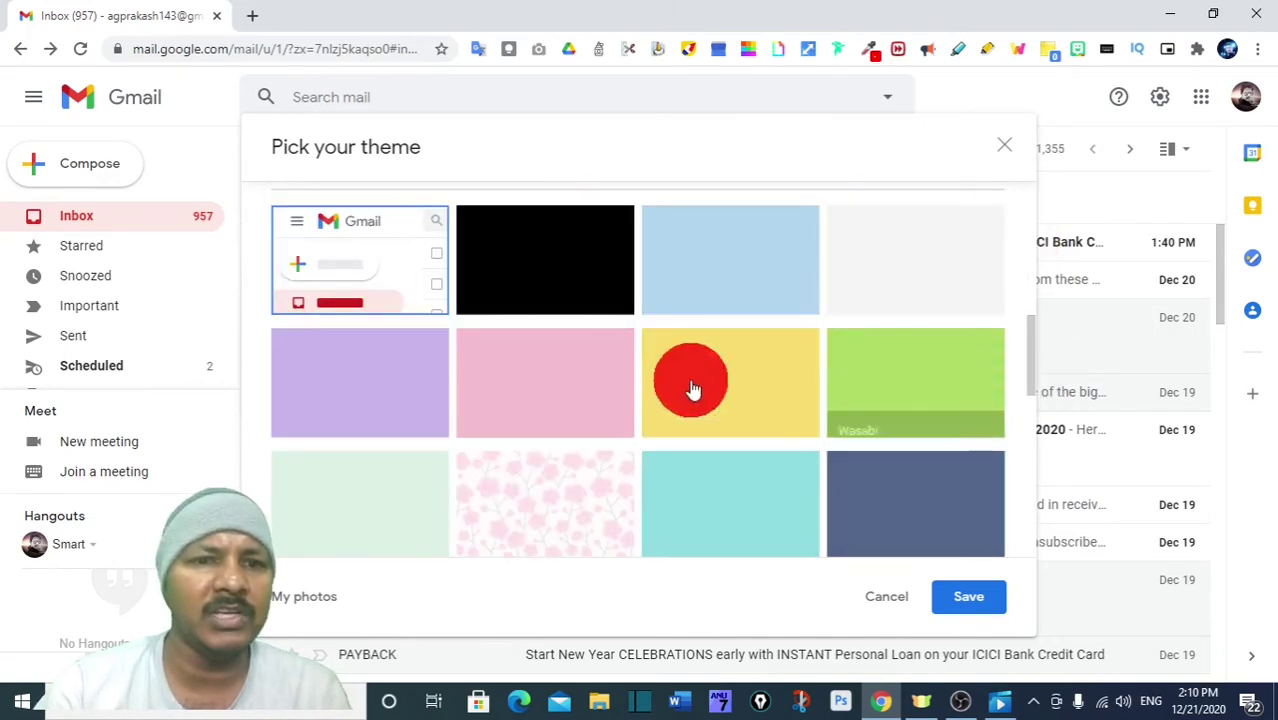
Step: Preview the black theme, but save the Default theme instead
{"action": "left_click", "coordinate": [570, 292]}
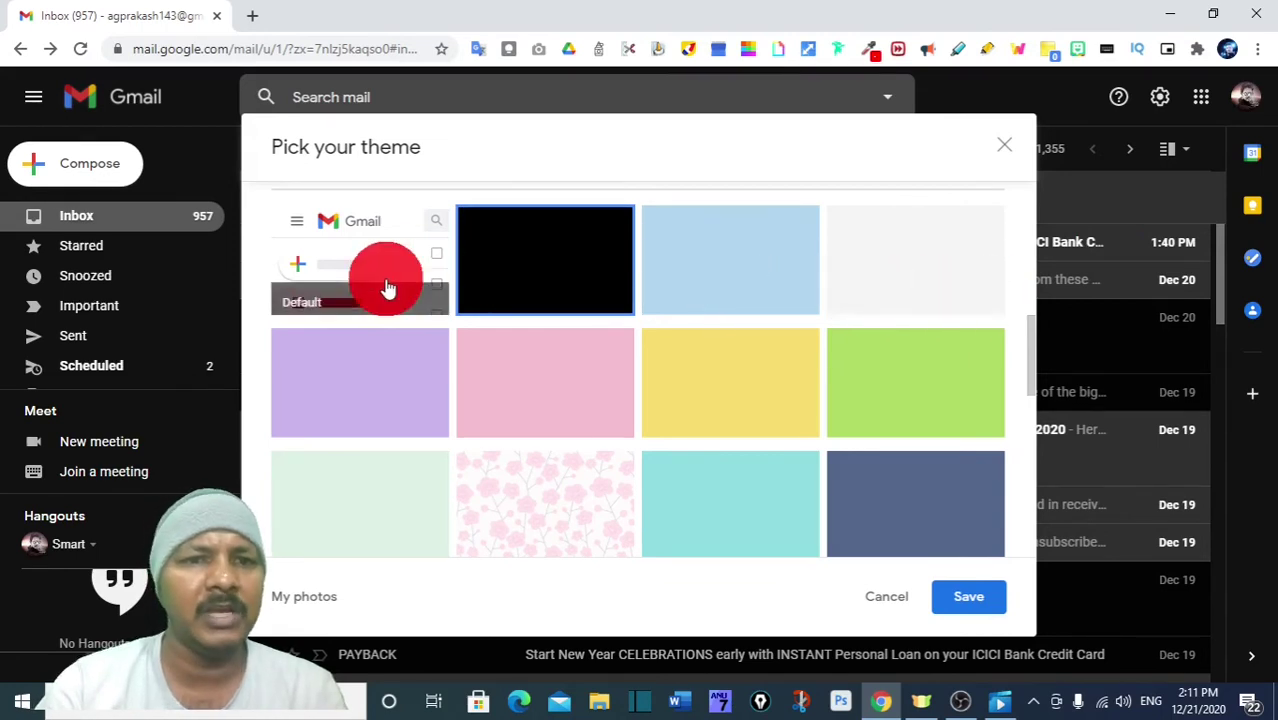
{"action": "left_click", "coordinate": [357, 266]}
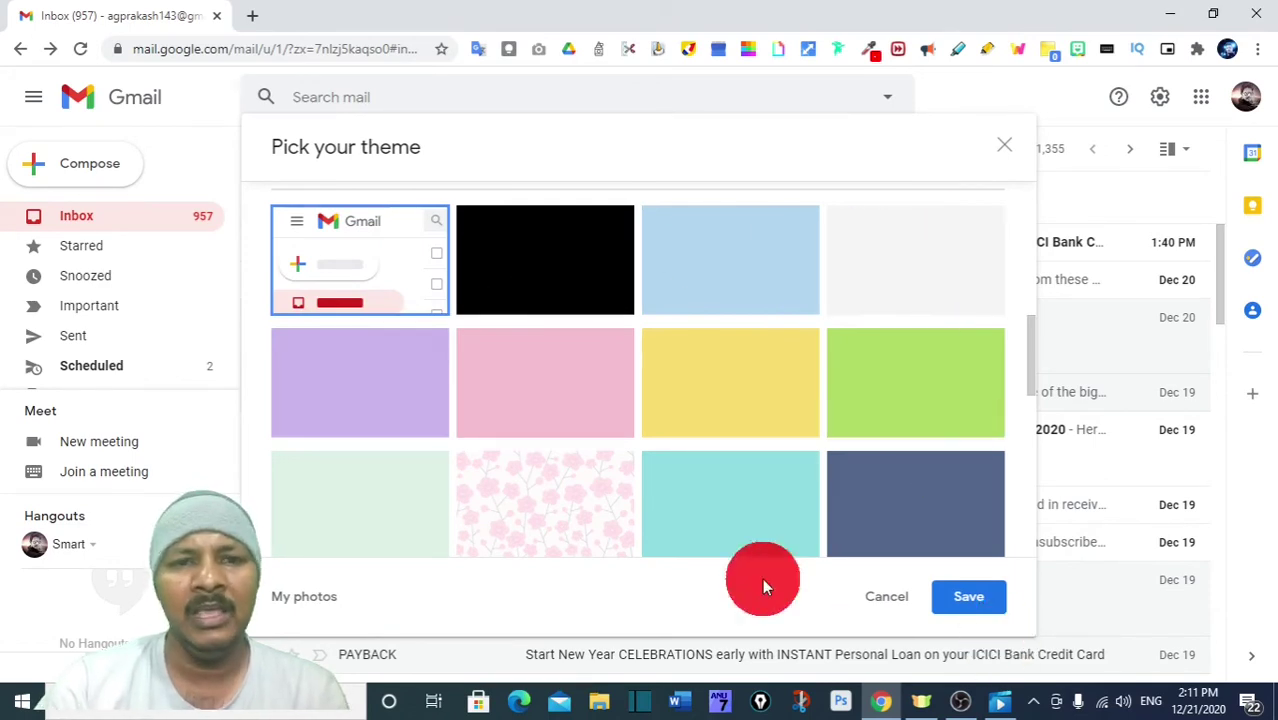
{"action": "left_click", "coordinate": [972, 598]}
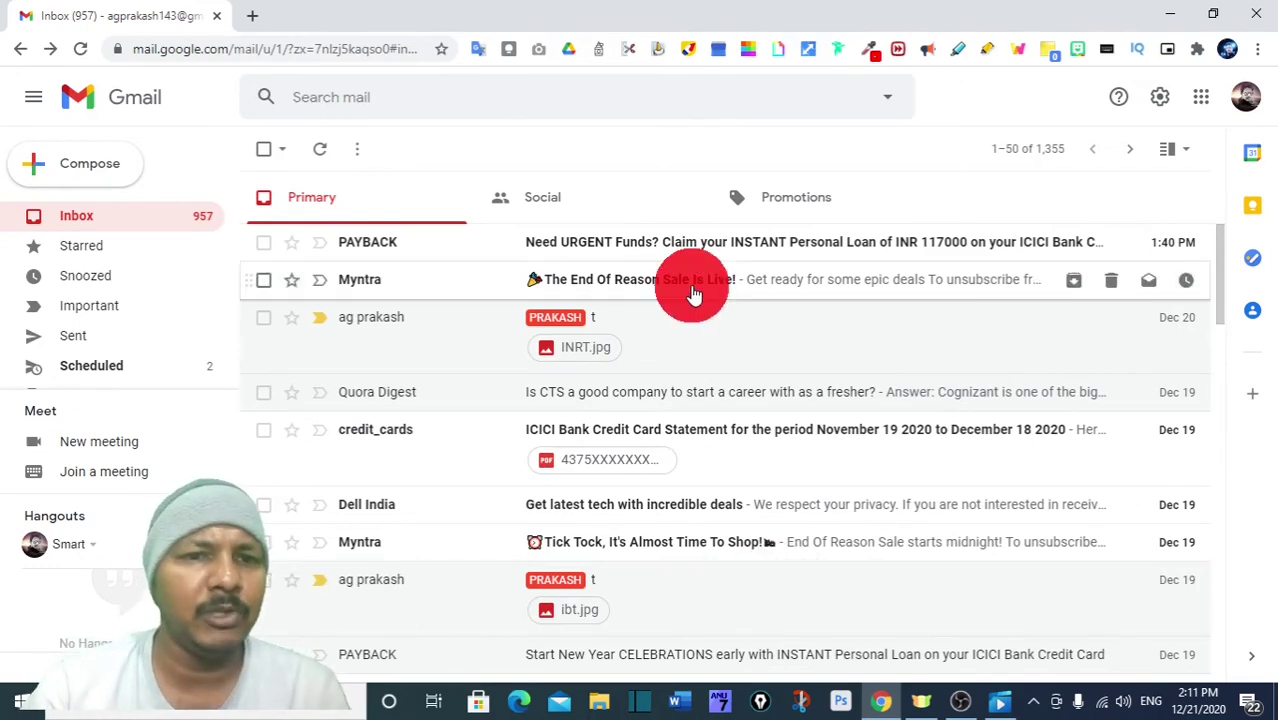
Step: Open the PAYBACK email about an instant personal loan and mute its conversation
{"action": "left_click", "coordinate": [624, 252]}
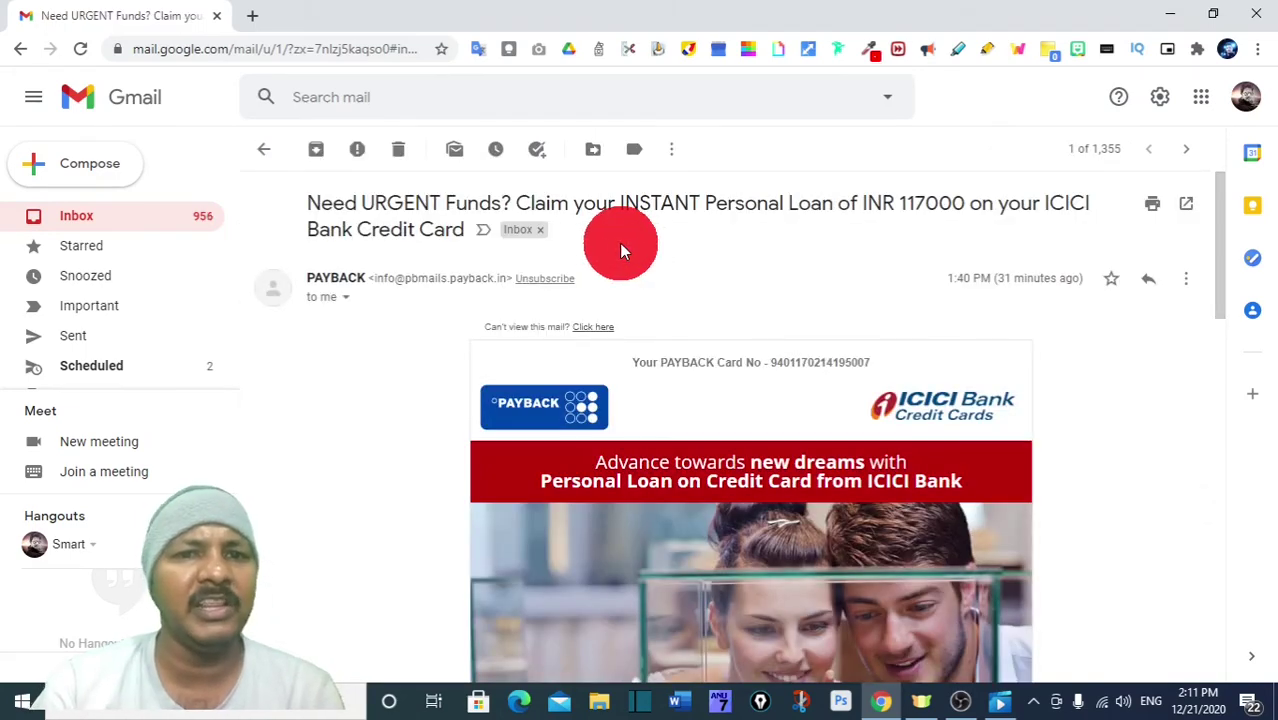
{"action": "left_click", "coordinate": [672, 152]}
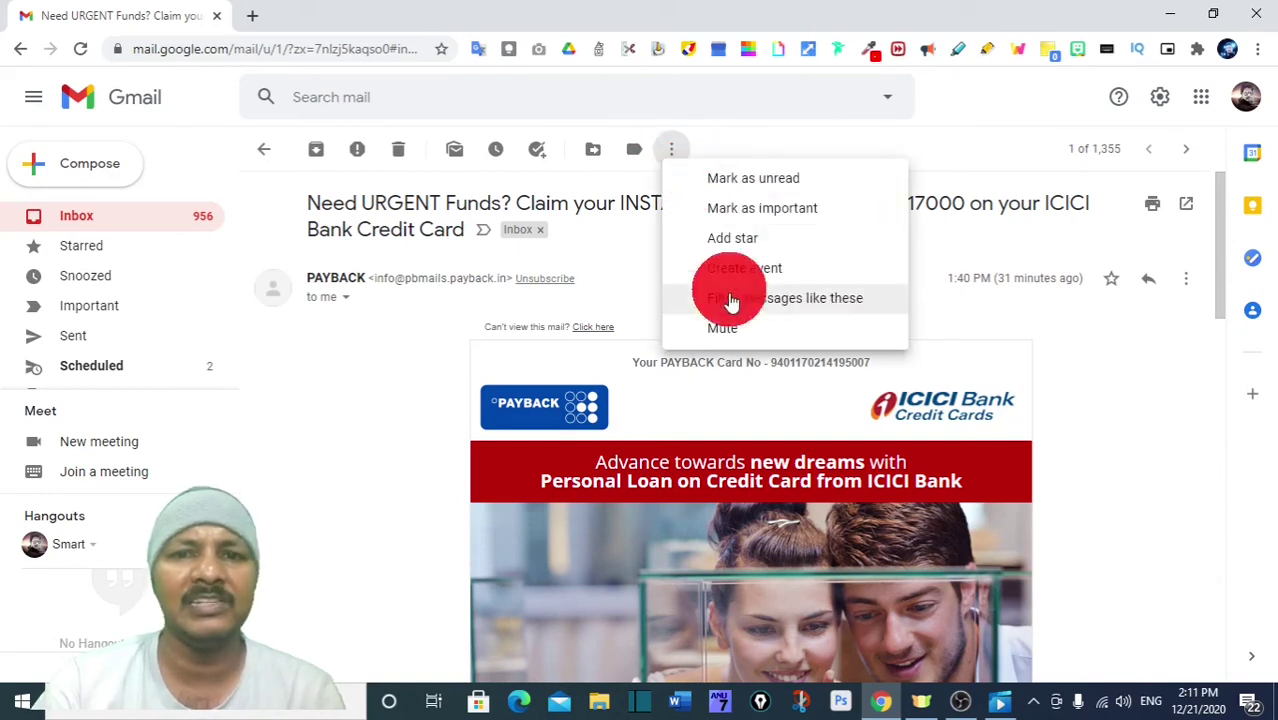
{"action": "left_click", "coordinate": [727, 334]}
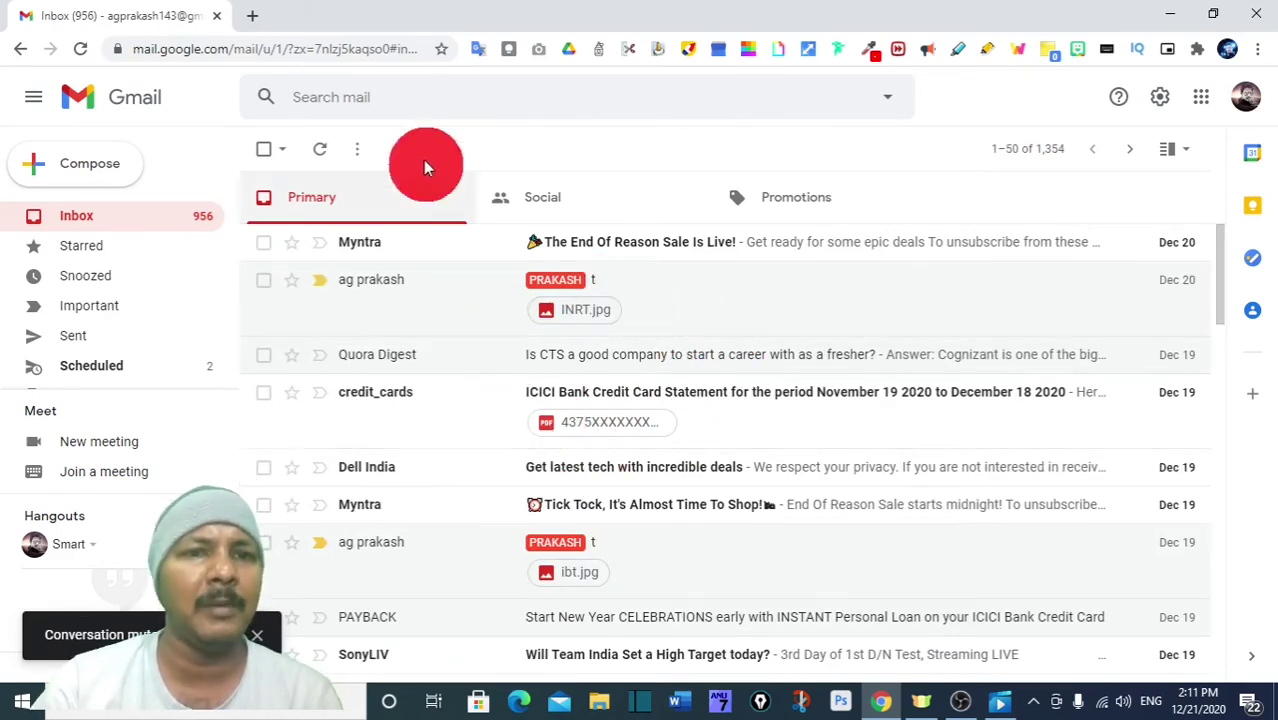
Step: Search mail for "LABEL MUTE" and use the suggested label search to list the muted conversations
{"action": "left_click", "coordinate": [363, 100]}
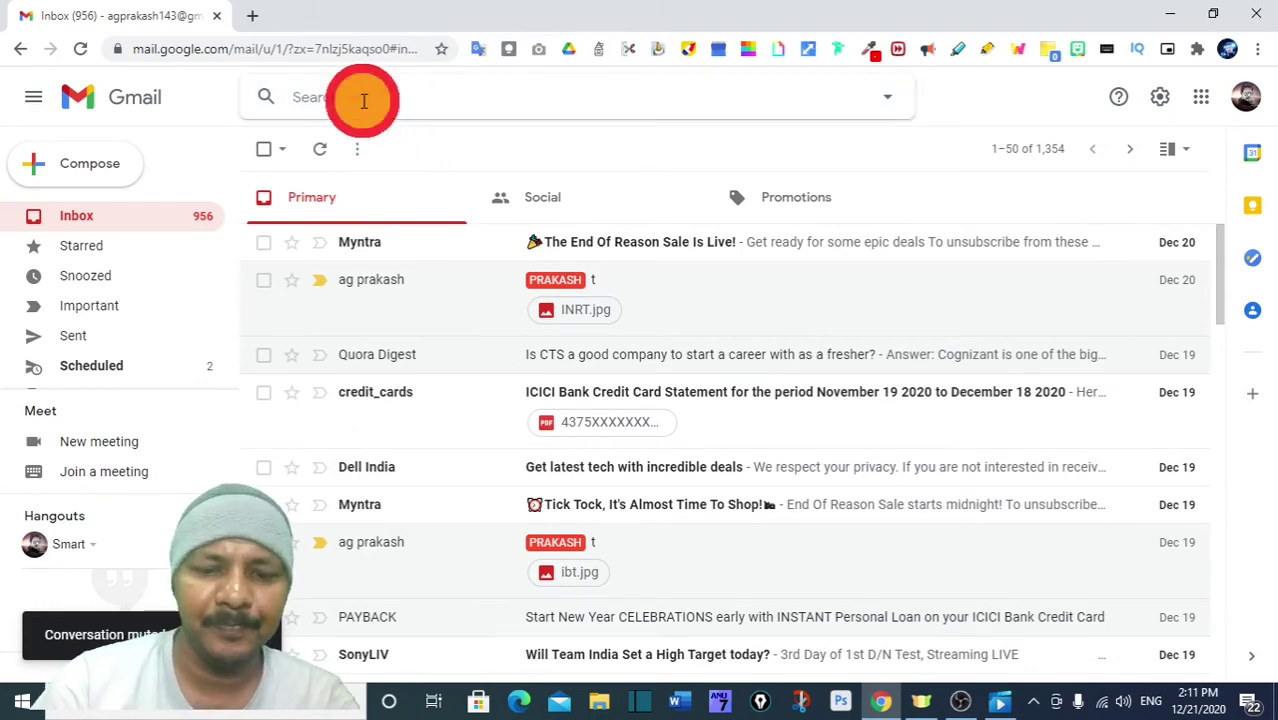
{"action": "type", "text": "LABE"}
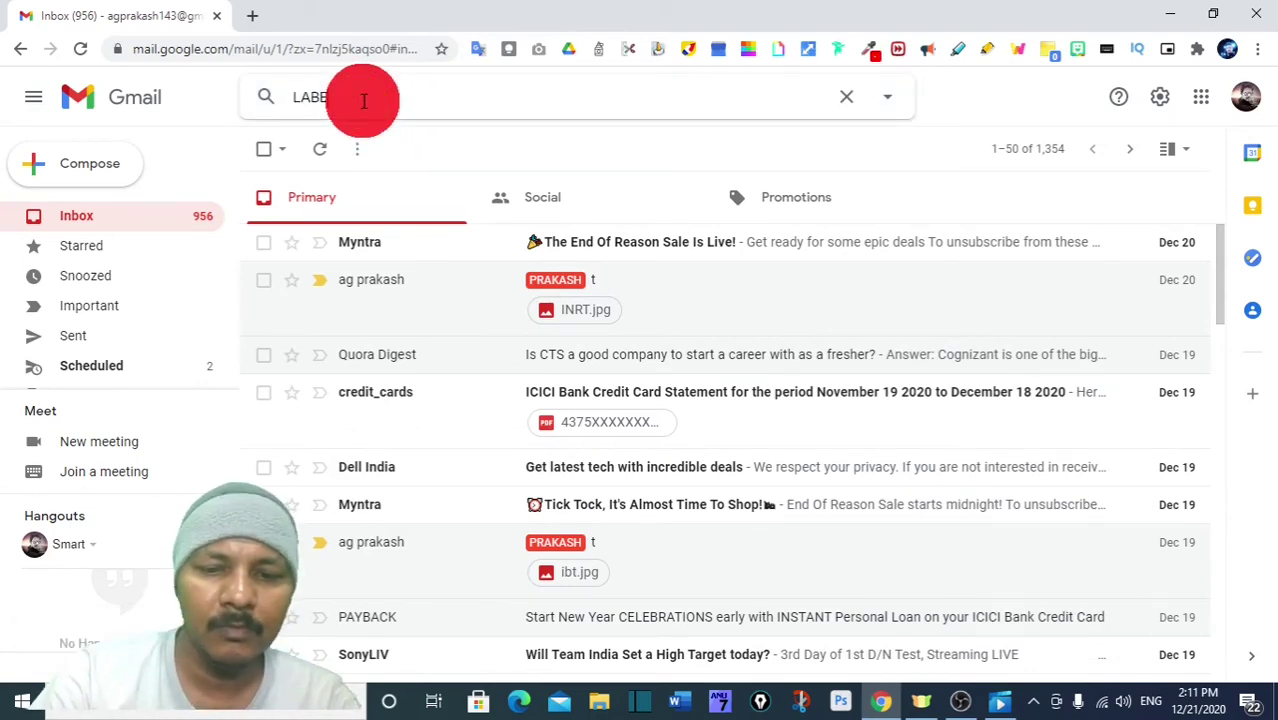
{"action": "type", "text": "L"}
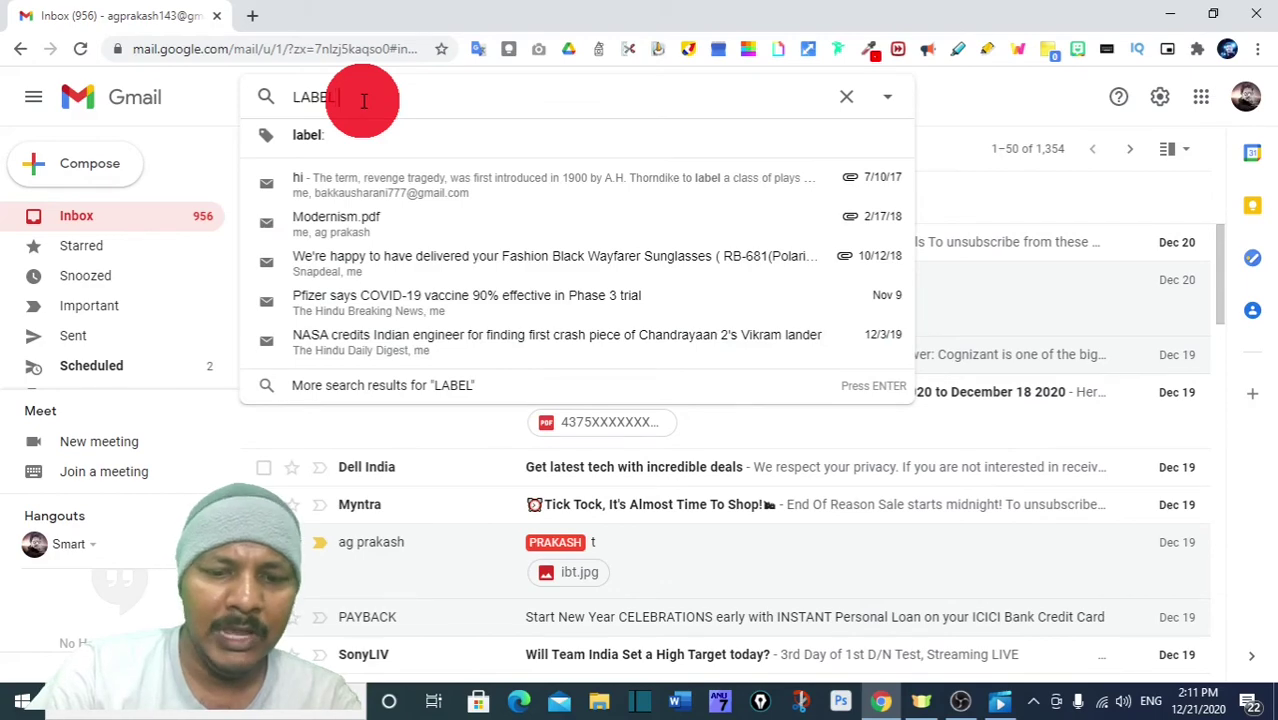
{"action": "type", "text": " MUT"}
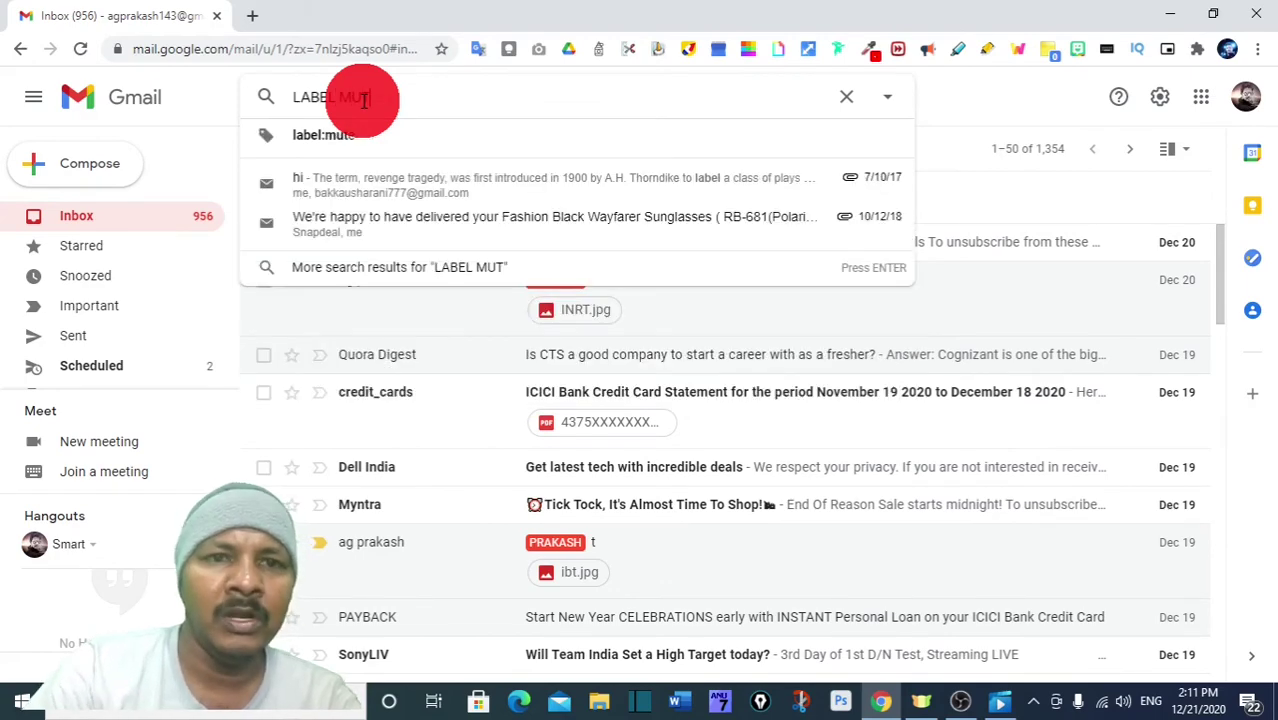
{"action": "type", "text": "E"}
{"action": "left_click", "coordinate": [345, 136]}
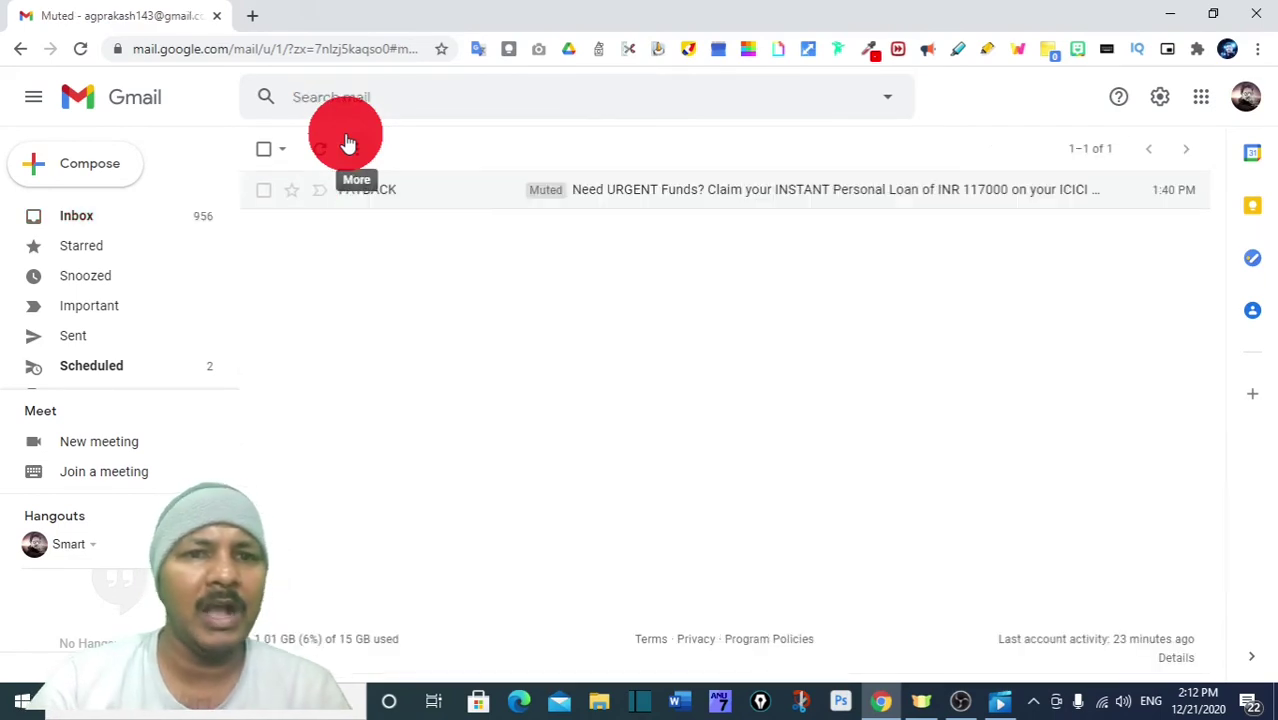
Step: Open the muted PAYBACK personal loan email and unmute its conversation
{"action": "left_click", "coordinate": [388, 197]}
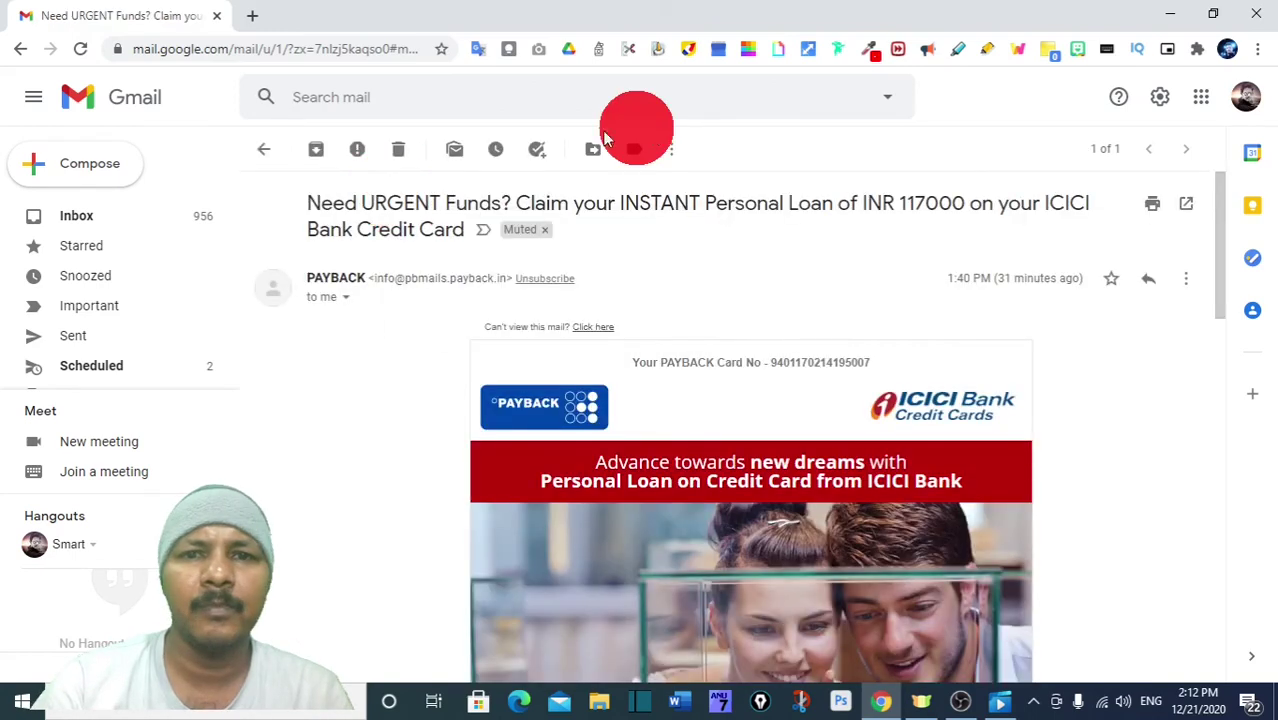
{"action": "left_click", "coordinate": [673, 152]}
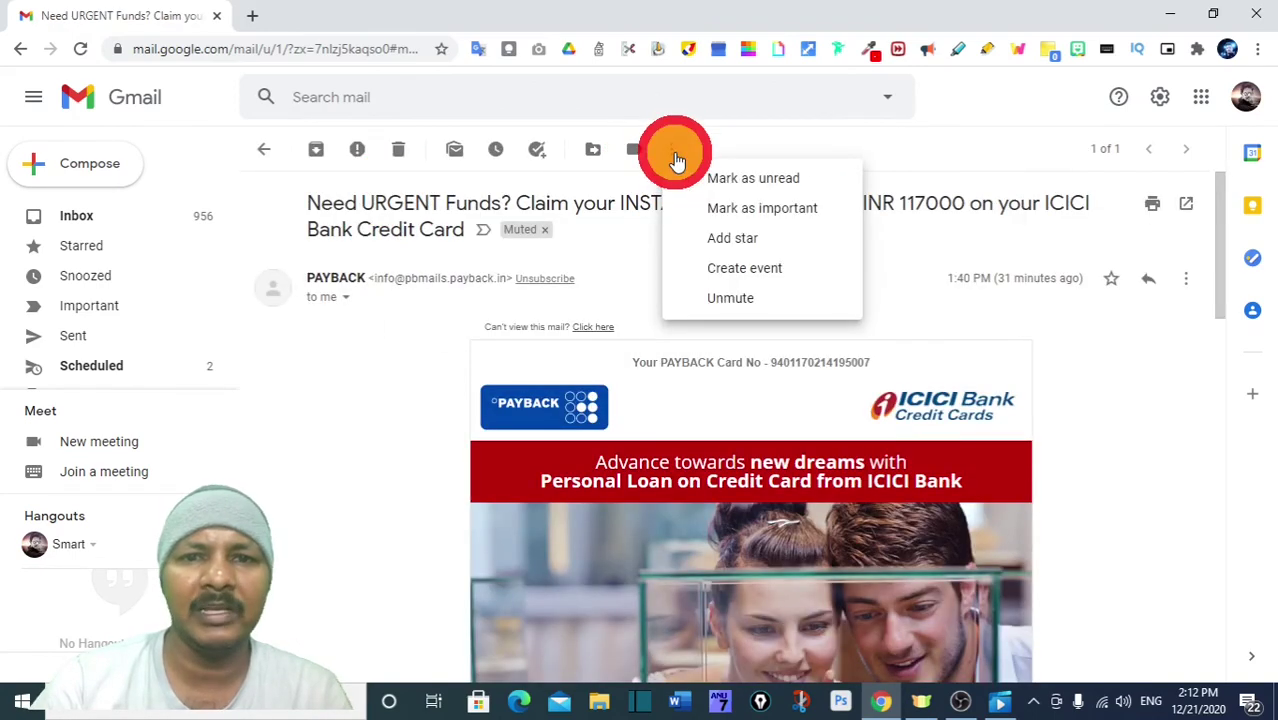
{"action": "left_click", "coordinate": [742, 300]}
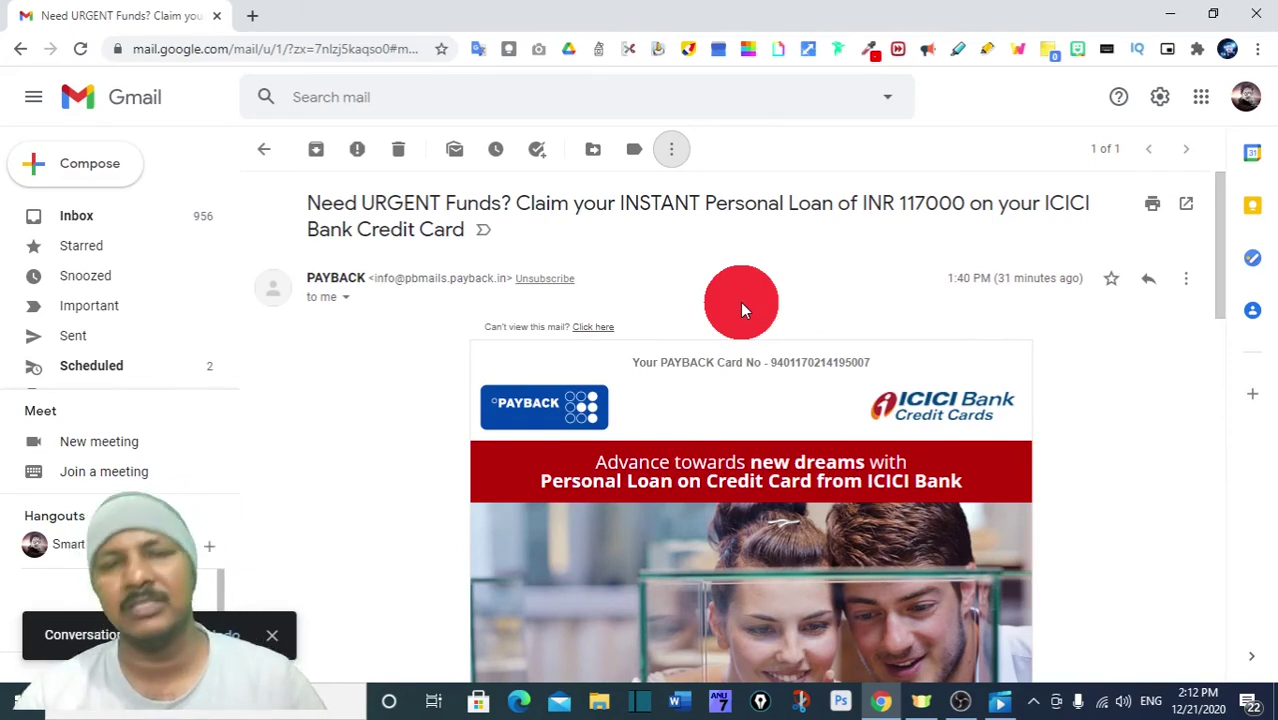
Step: Star the ICICI Bank credit card statement email in the inbox and show the starred messages
{"action": "left_click", "coordinate": [90, 216]}
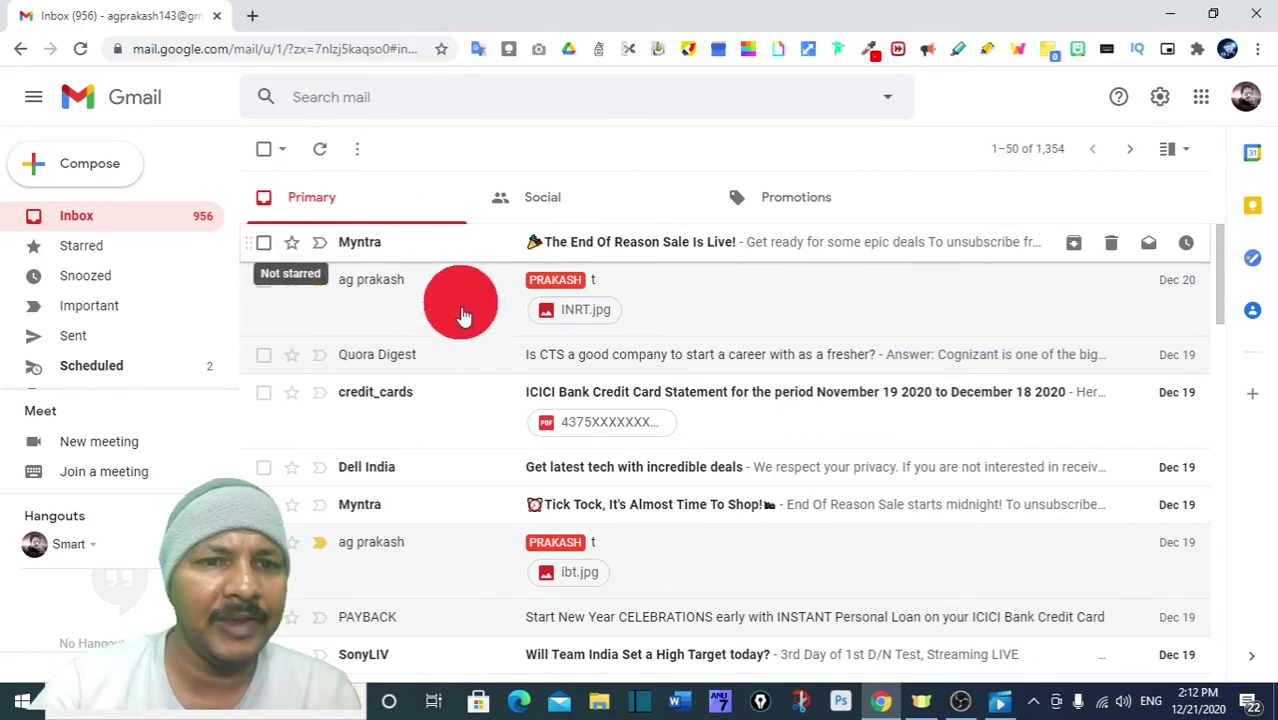
{"action": "left_click", "coordinate": [292, 394]}
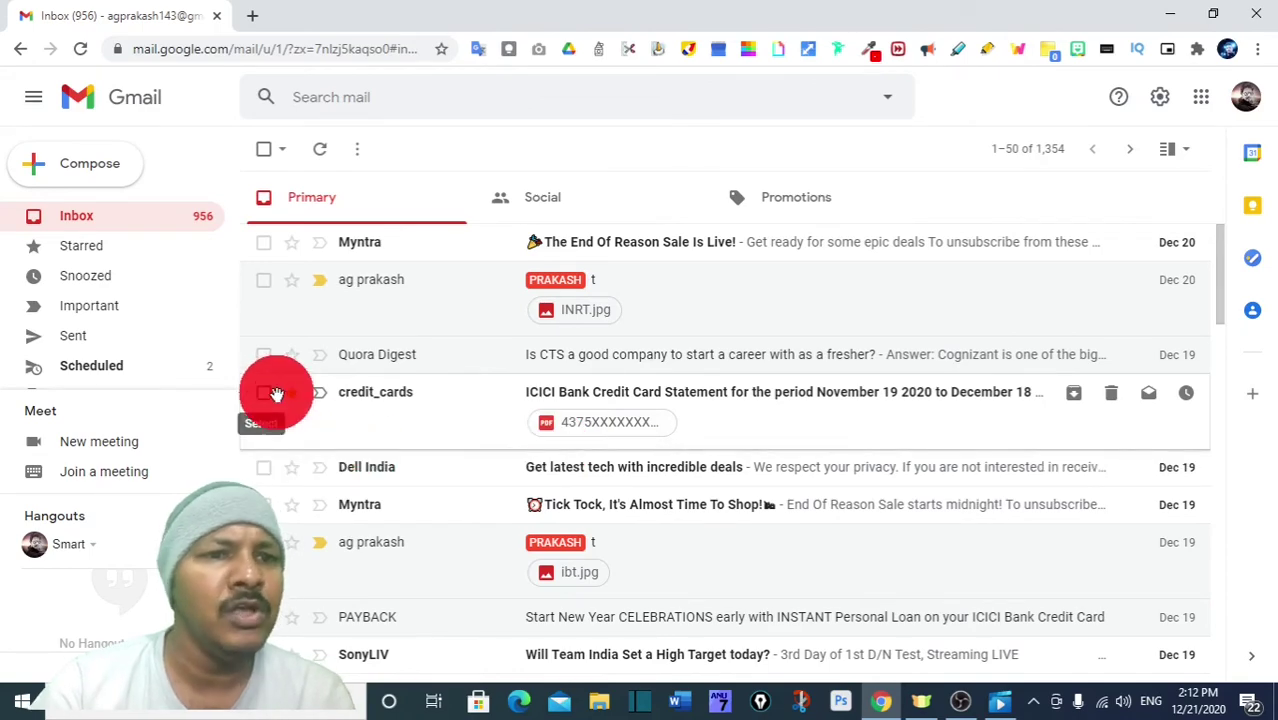
{"action": "left_click", "coordinate": [95, 250]}
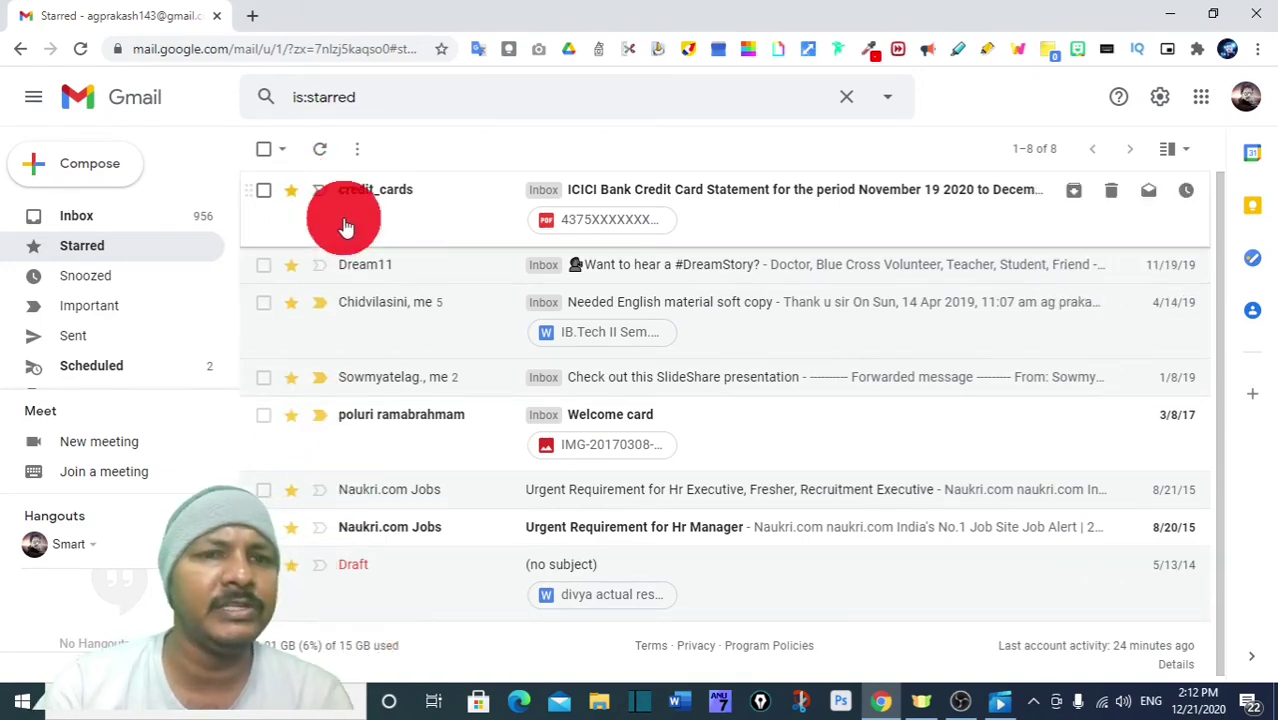
Step: In the general settings, apply the 4 stars preset and add the purple and green stars to those in use
{"action": "left_click", "coordinate": [1160, 100]}
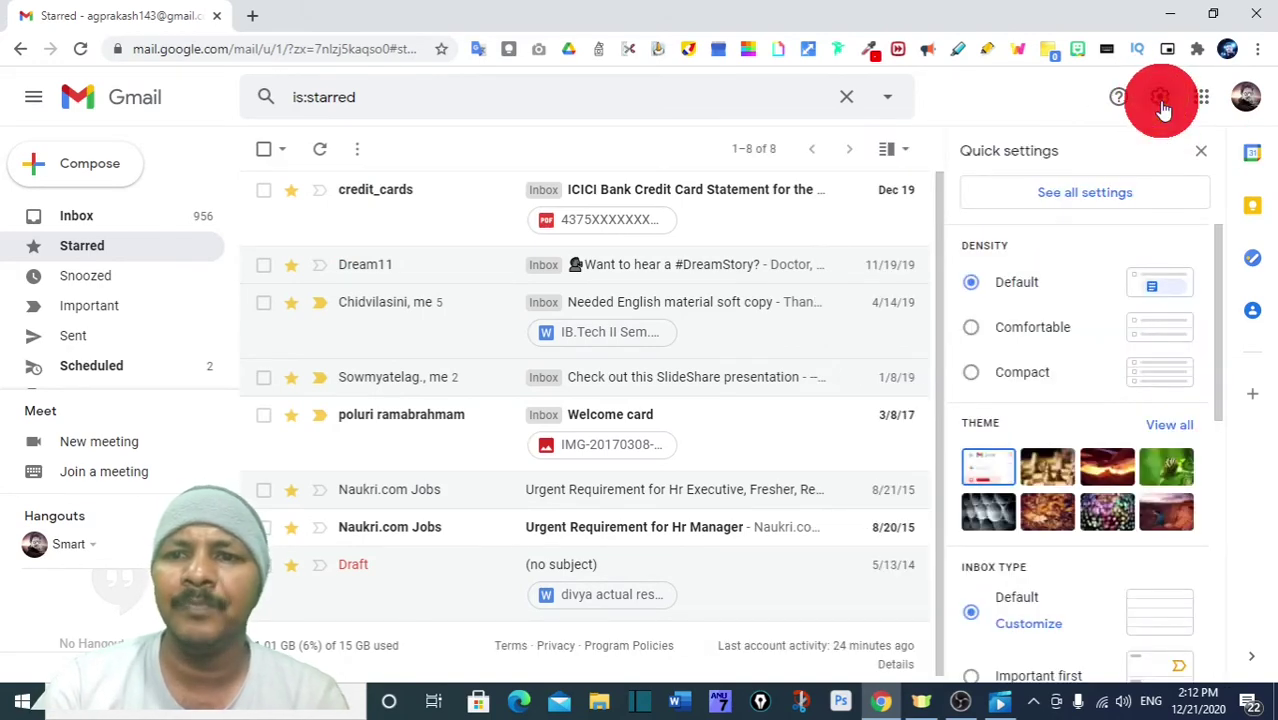
{"action": "left_click", "coordinate": [1082, 198]}
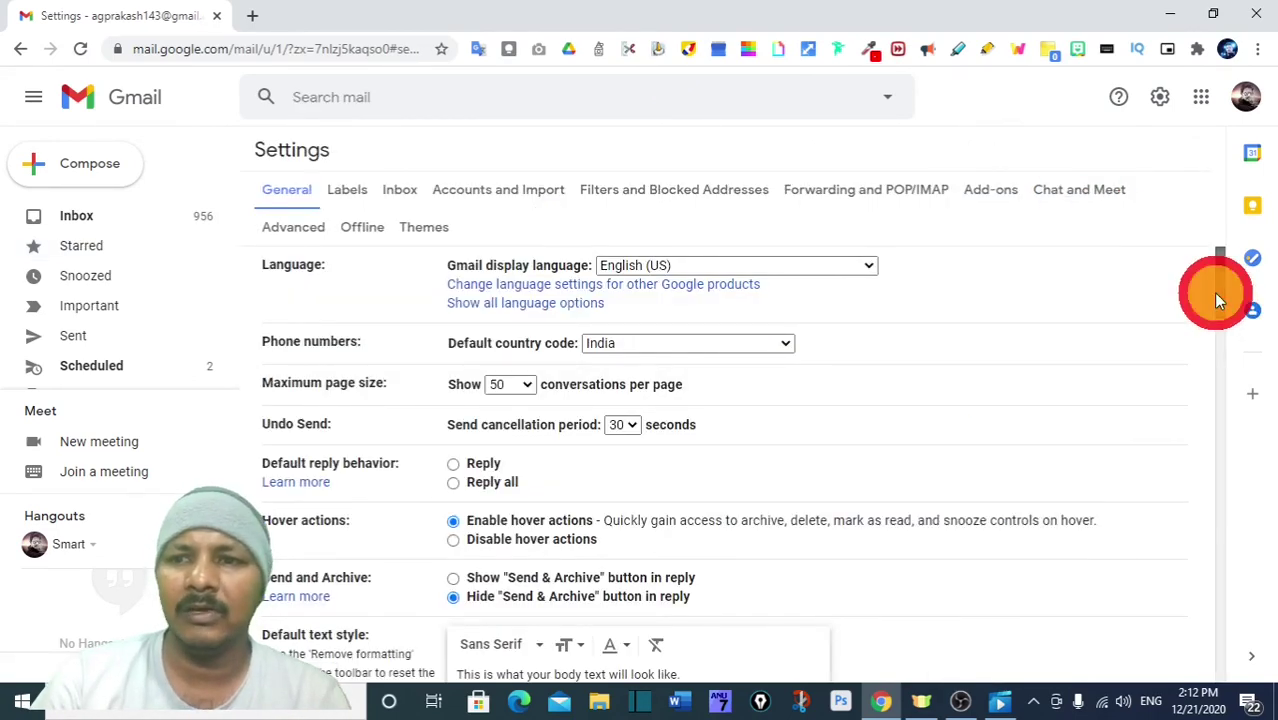
{"action": "left_click_drag", "start_coordinate": [1213, 292], "coordinate": [1237, 526]}
{"action": "scroll", "coordinate": [1237, 526], "scroll_direction": "down", "scroll_amount": 1}
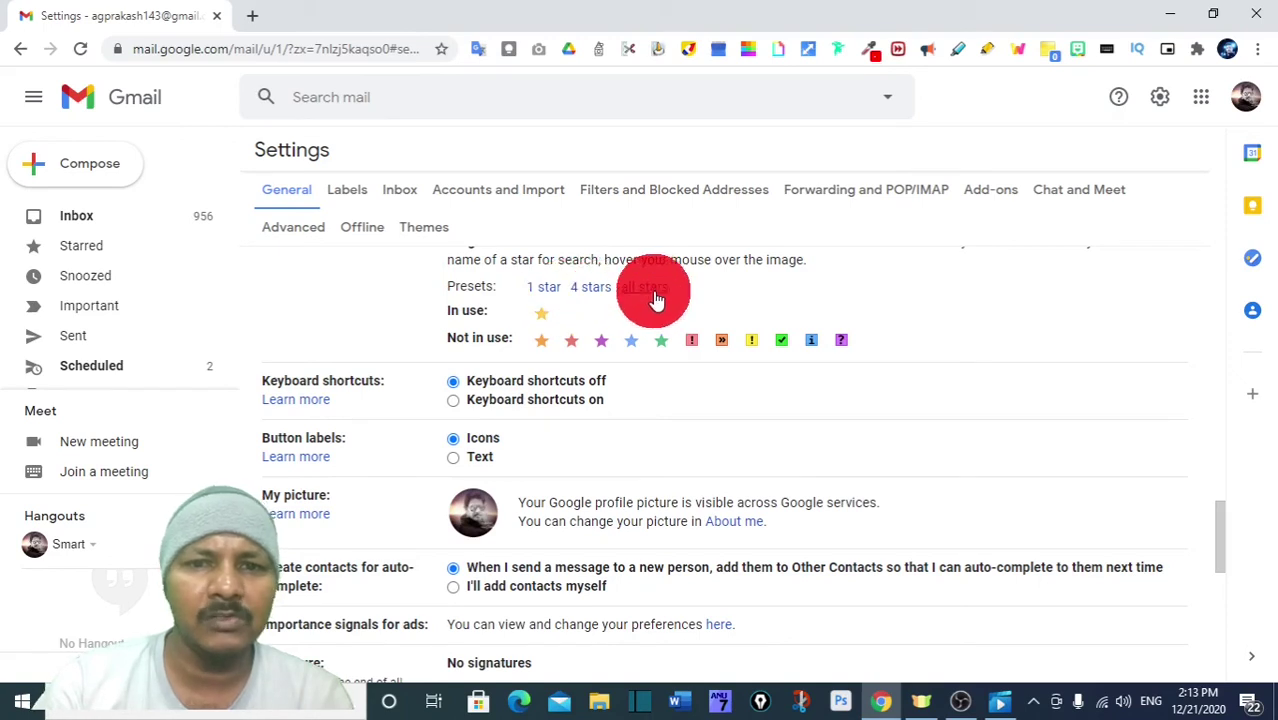
{"action": "left_click", "coordinate": [587, 286]}
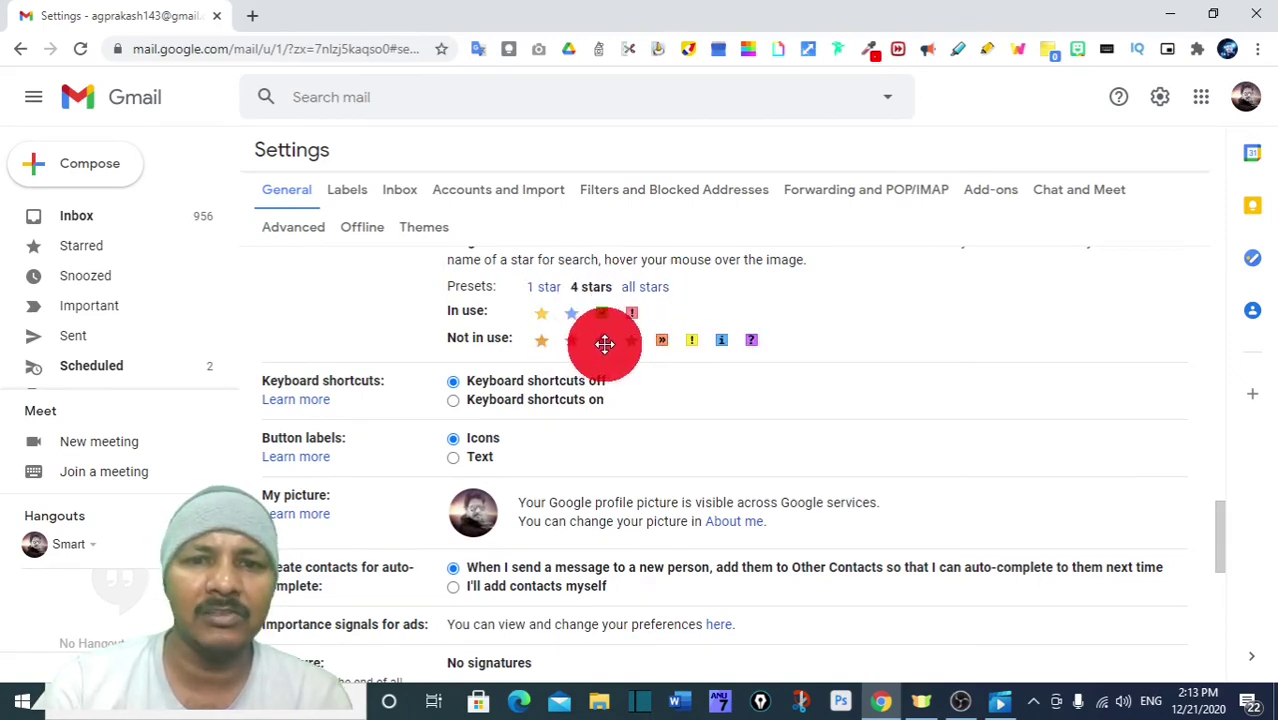
{"action": "left_click_drag", "start_coordinate": [605, 343], "coordinate": [630, 300]}
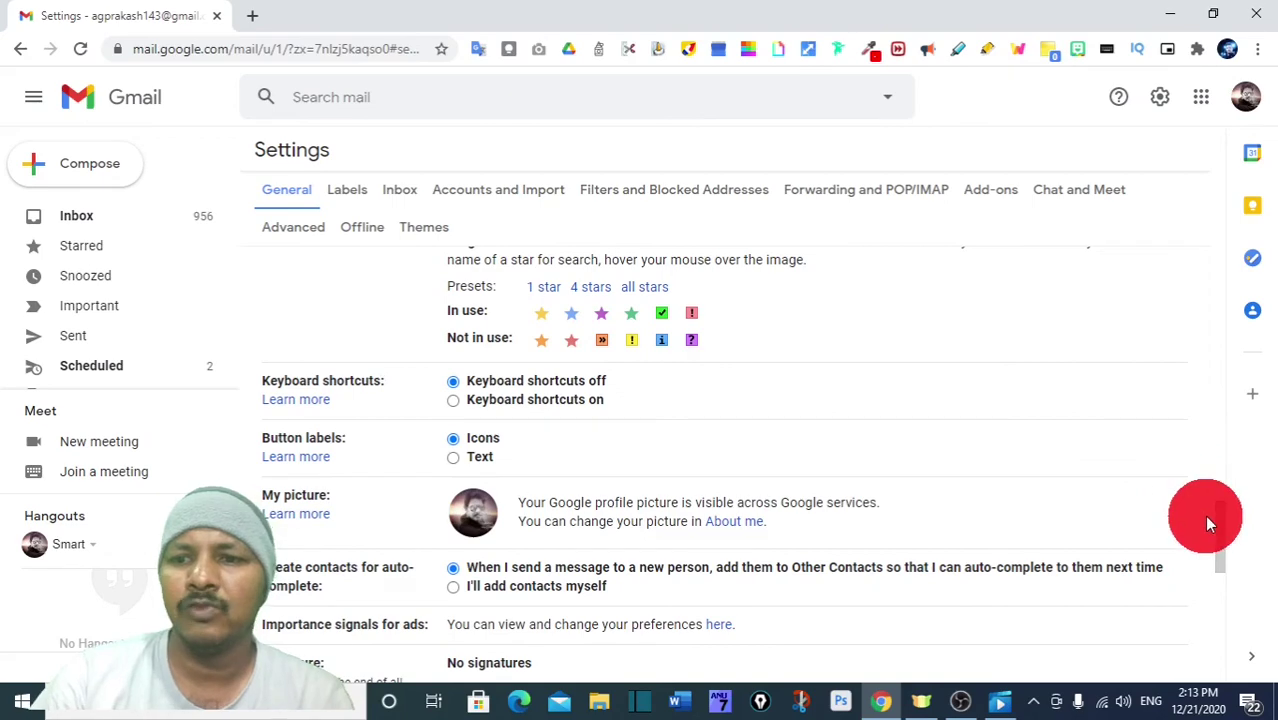
Step: Turn on the vacation responder by entering the subject ON VACATION
{"action": "left_click_drag", "start_coordinate": [1204, 515], "coordinate": [962, 676]}
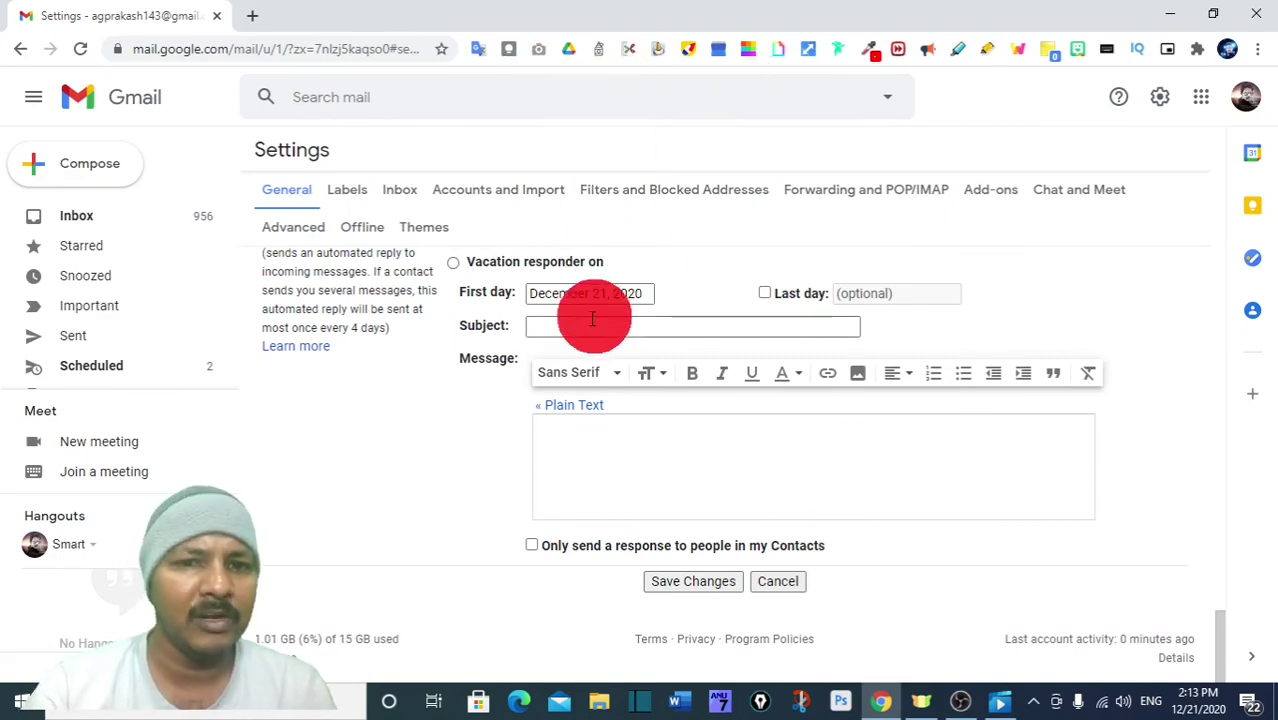
{"action": "left_click", "coordinate": [563, 331]}
{"action": "type", "text": "V"}
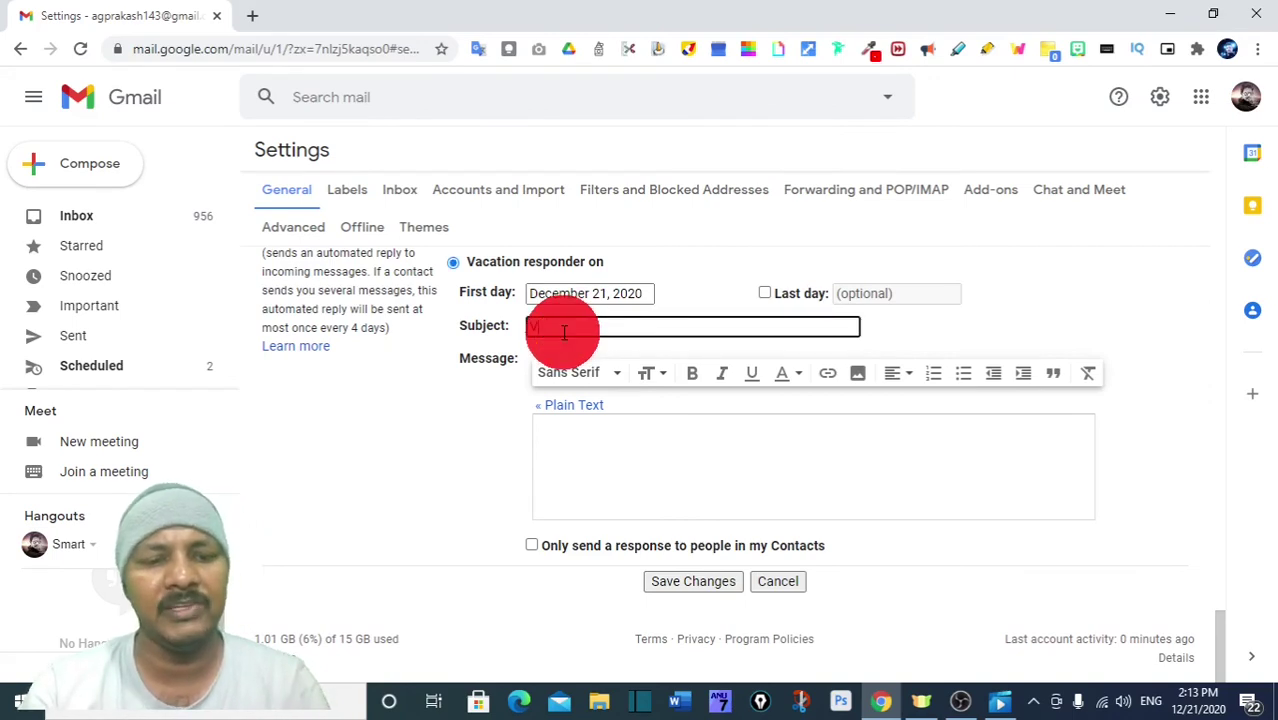
{"action": "key", "text": "BackSpace"}
{"action": "key", "text": "BackSpace"}
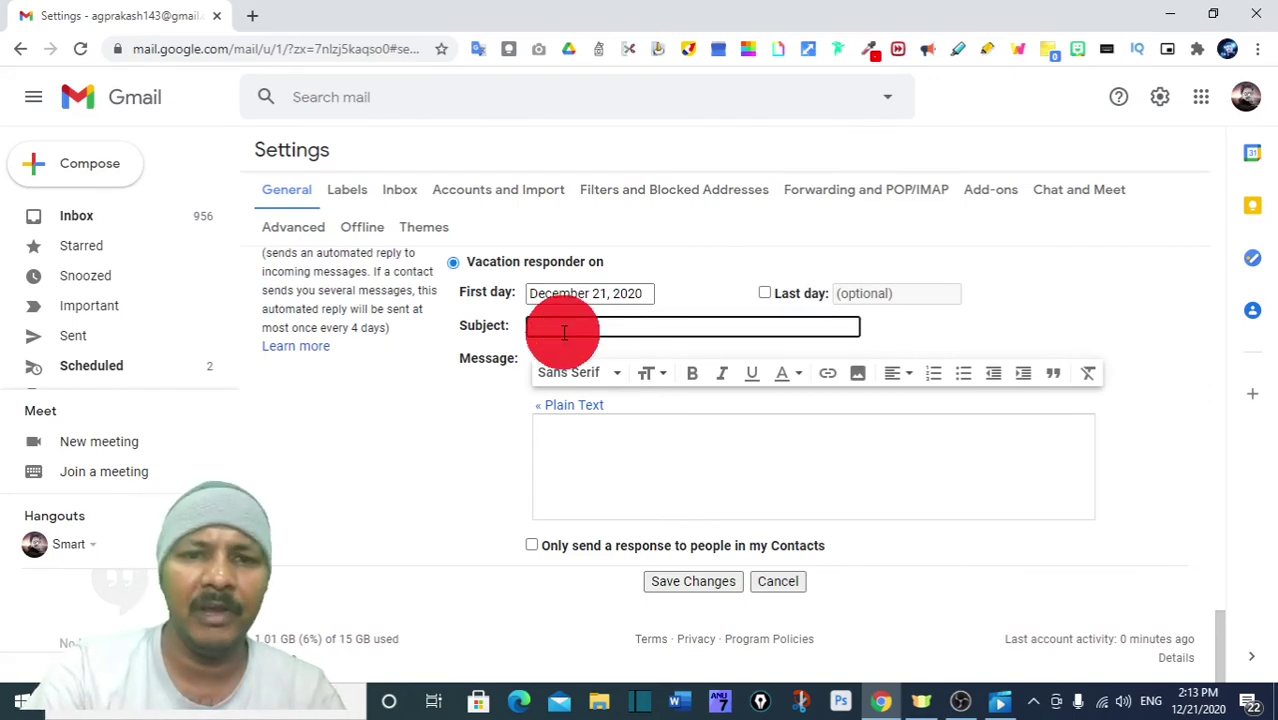
{"action": "type", "text": "ON VA"}
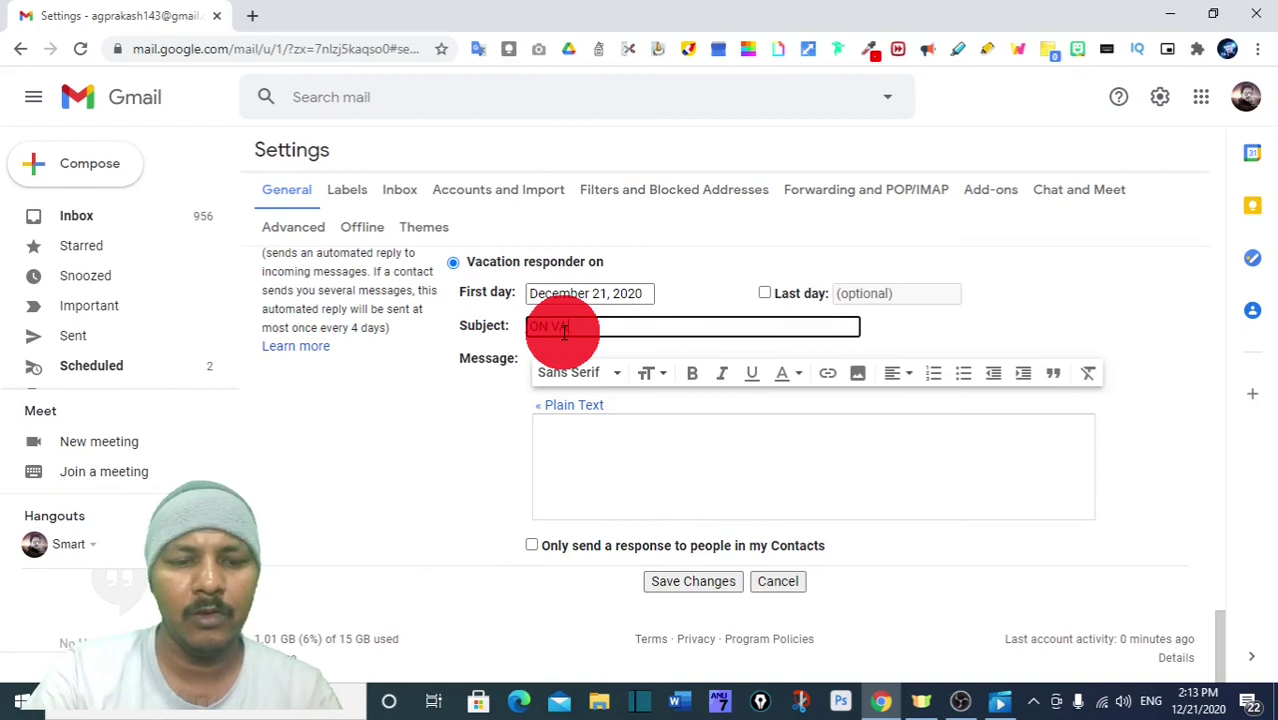
{"action": "type", "text": "CATION"}
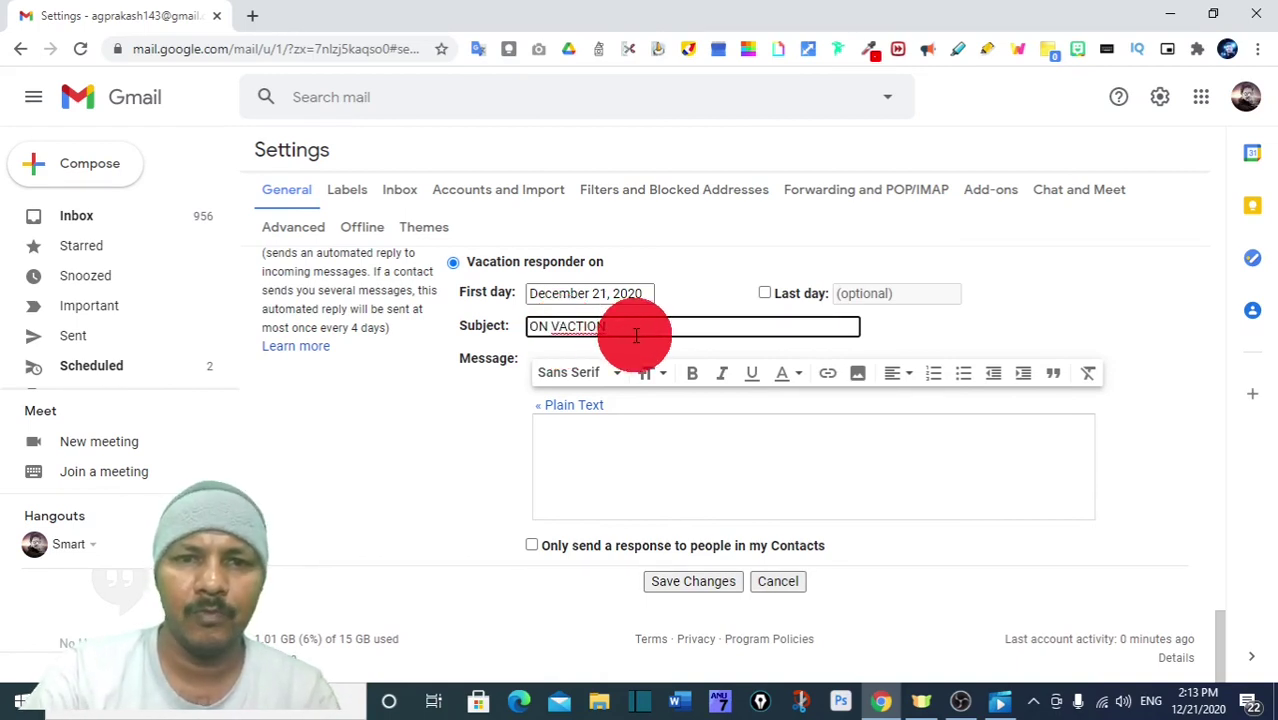
{"action": "key", "text": "BackSpace"}
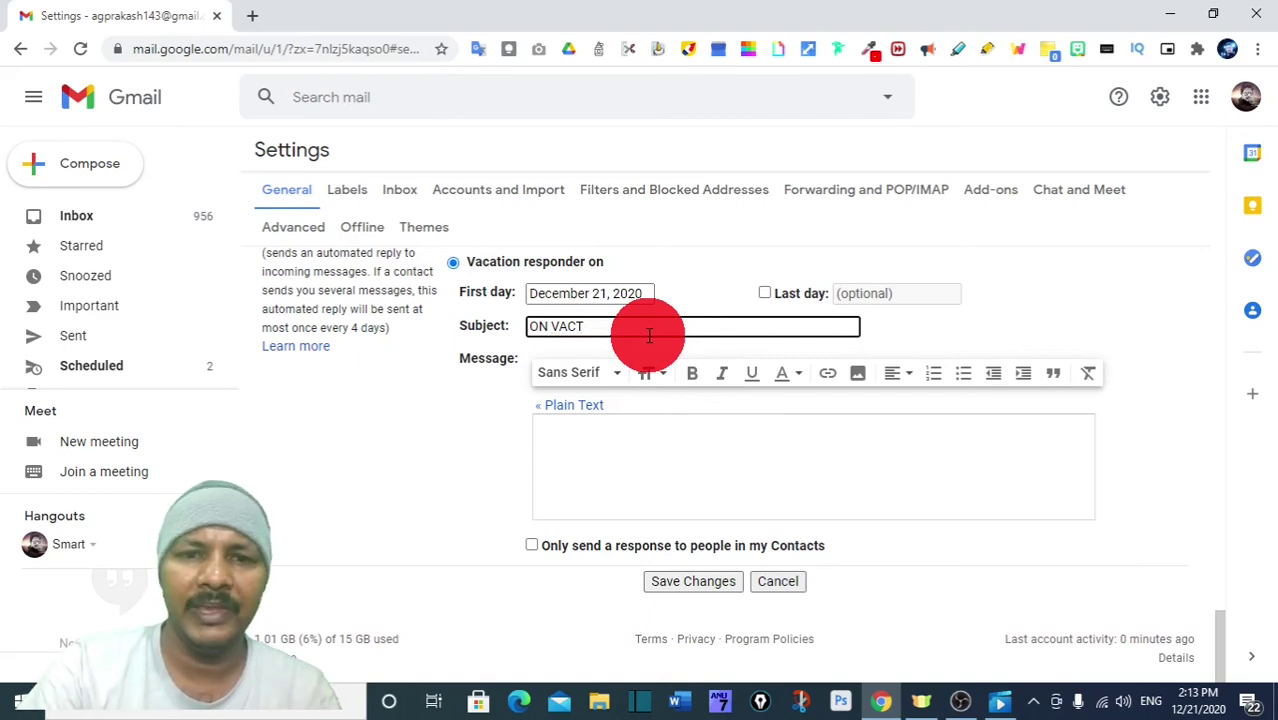
{"action": "type", "text": "ATION"}
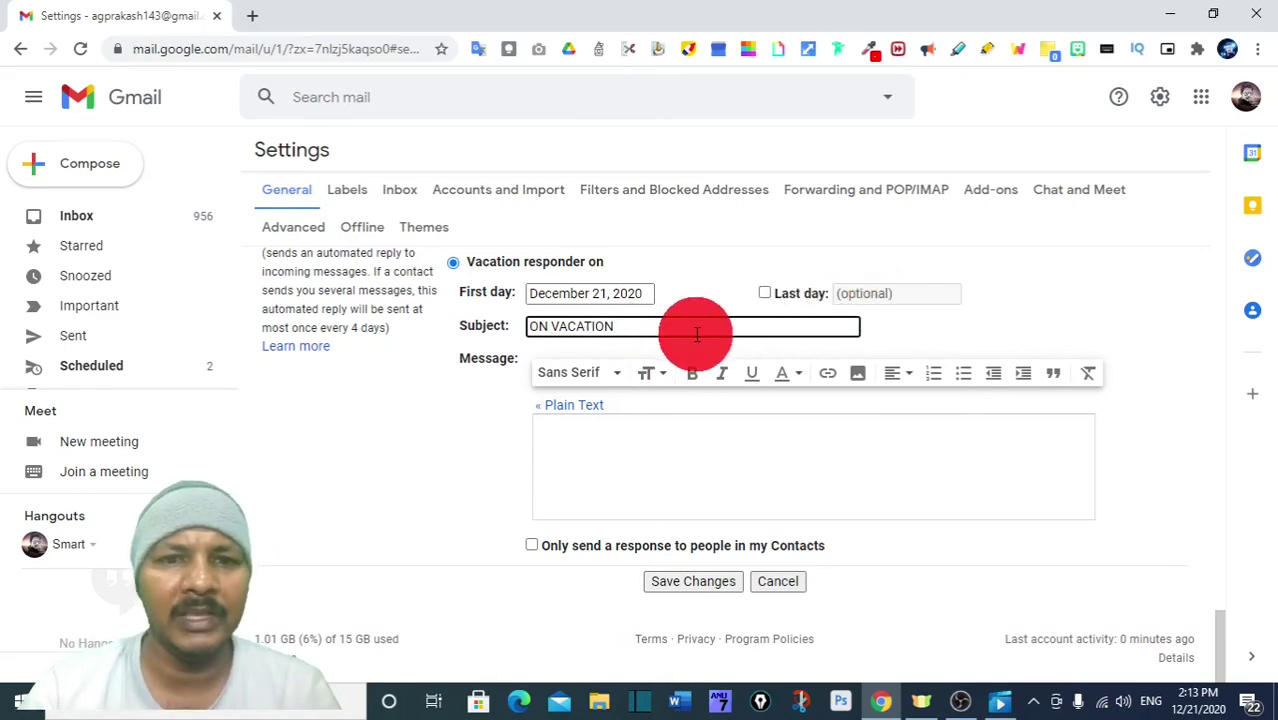
Step: Enable a last day for the vacation responder and set it to December 22, 2020
{"action": "left_click", "coordinate": [857, 293]}
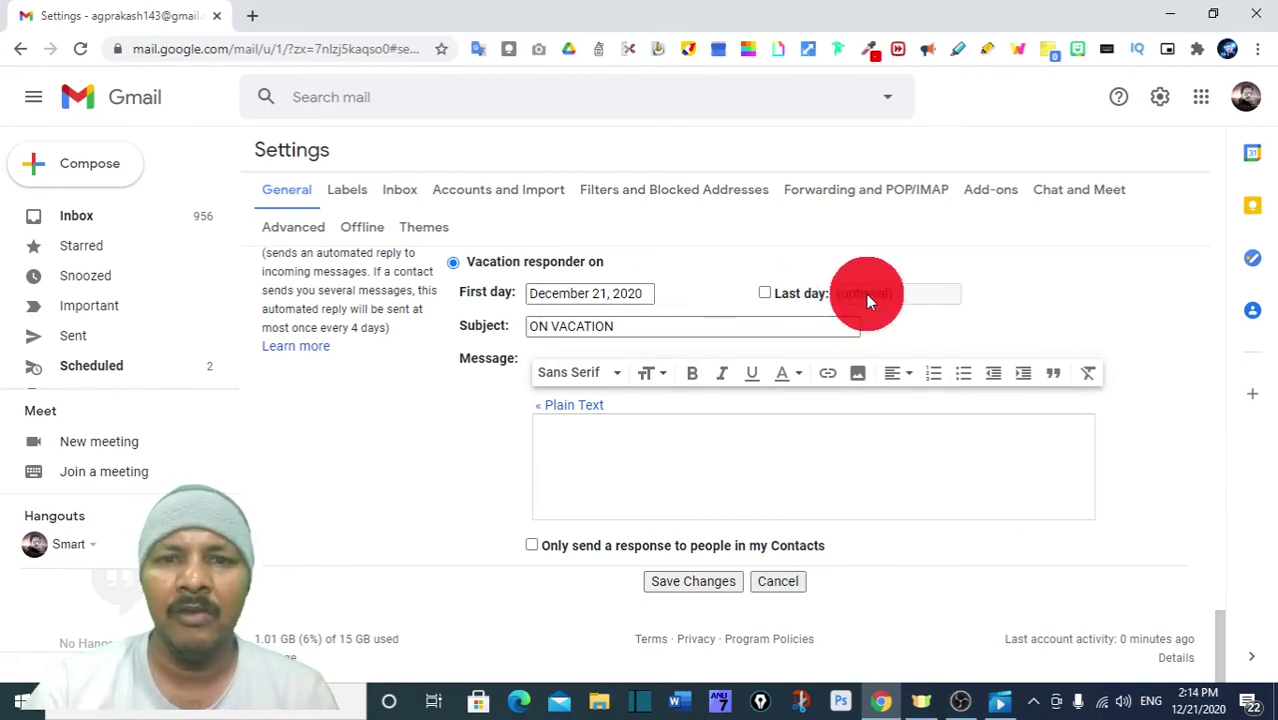
{"action": "left_click", "coordinate": [765, 293]}
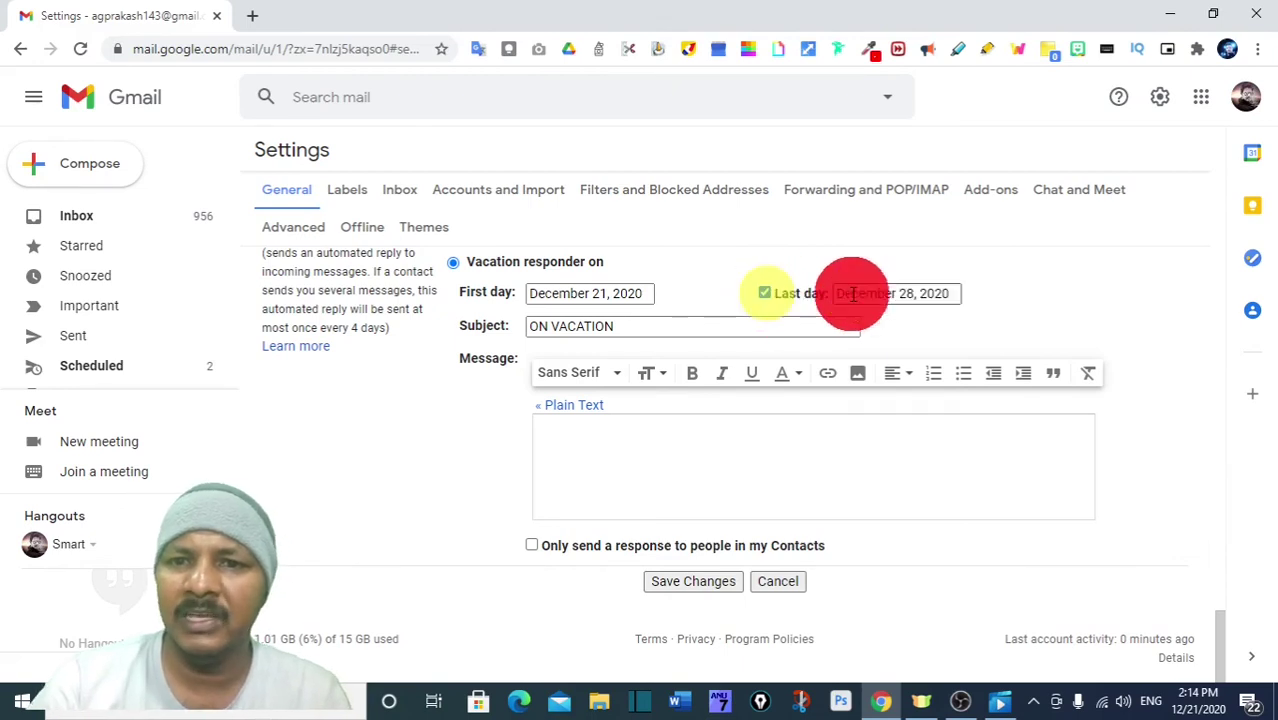
{"action": "left_click", "coordinate": [913, 295]}
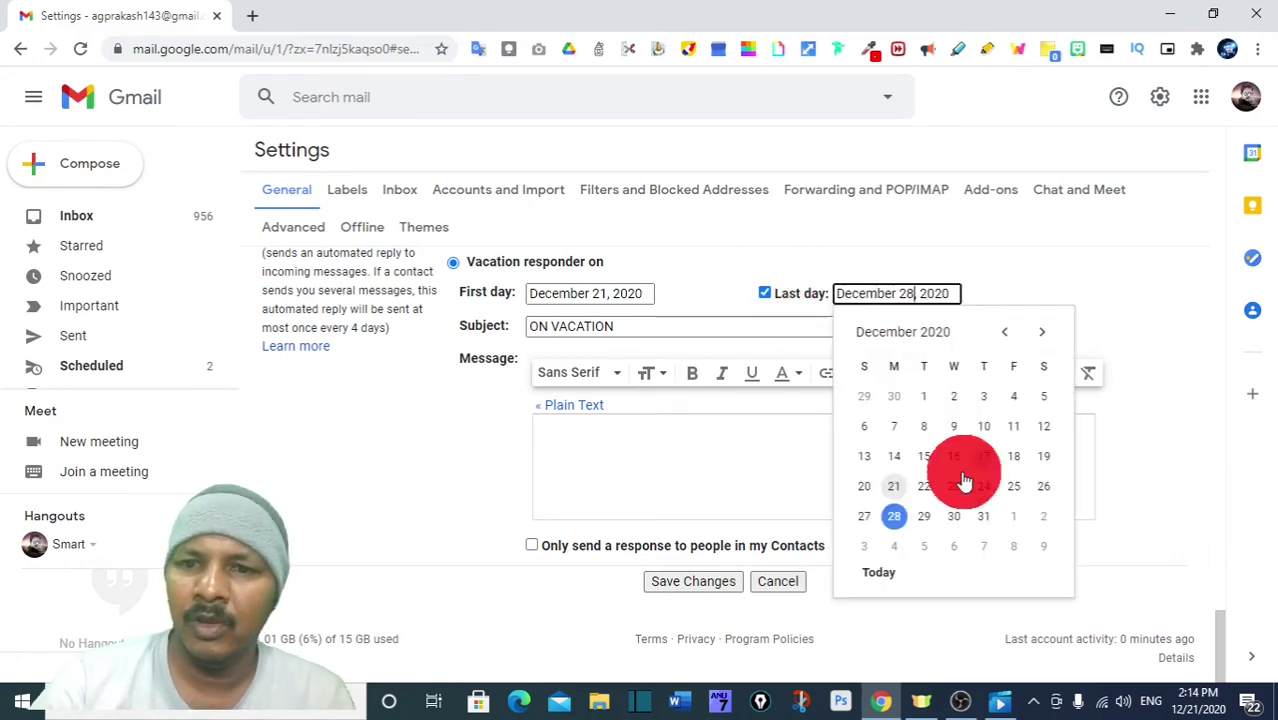
{"action": "left_click", "coordinate": [926, 487]}
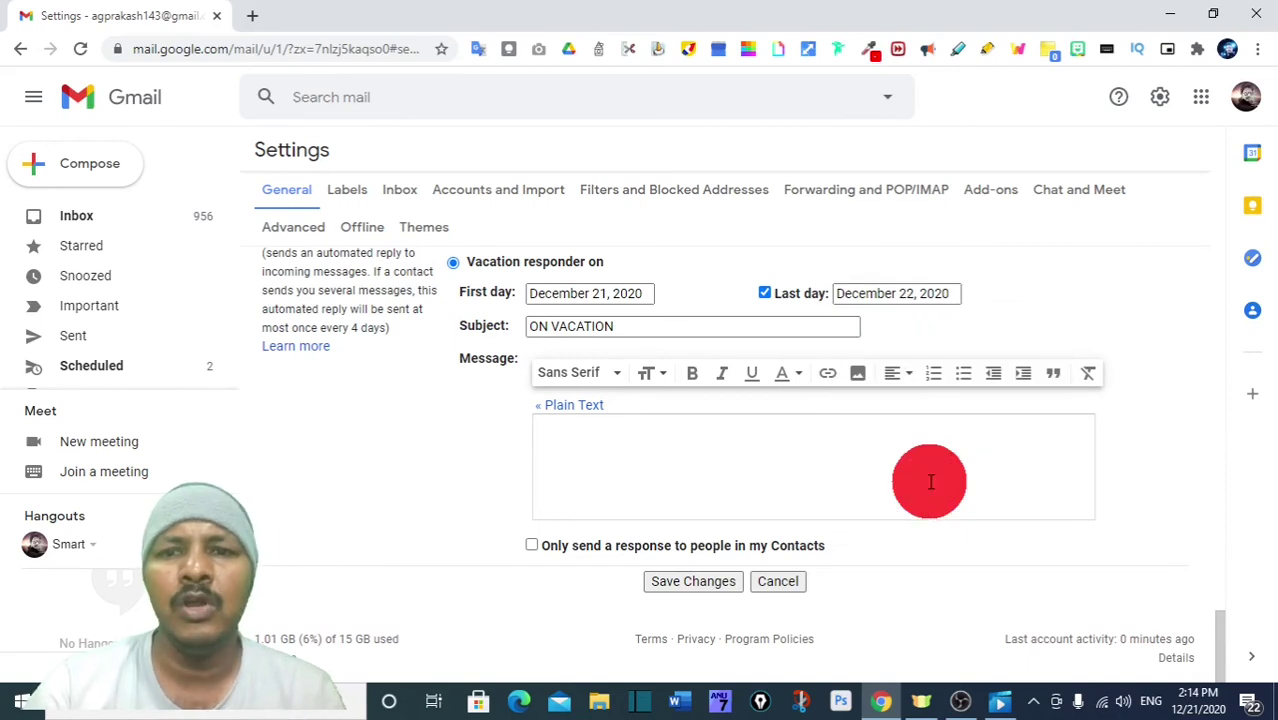
Step: Enter DHSFGAYGFA as the vacation reply message and save the settings
{"action": "left_click", "coordinate": [583, 450]}
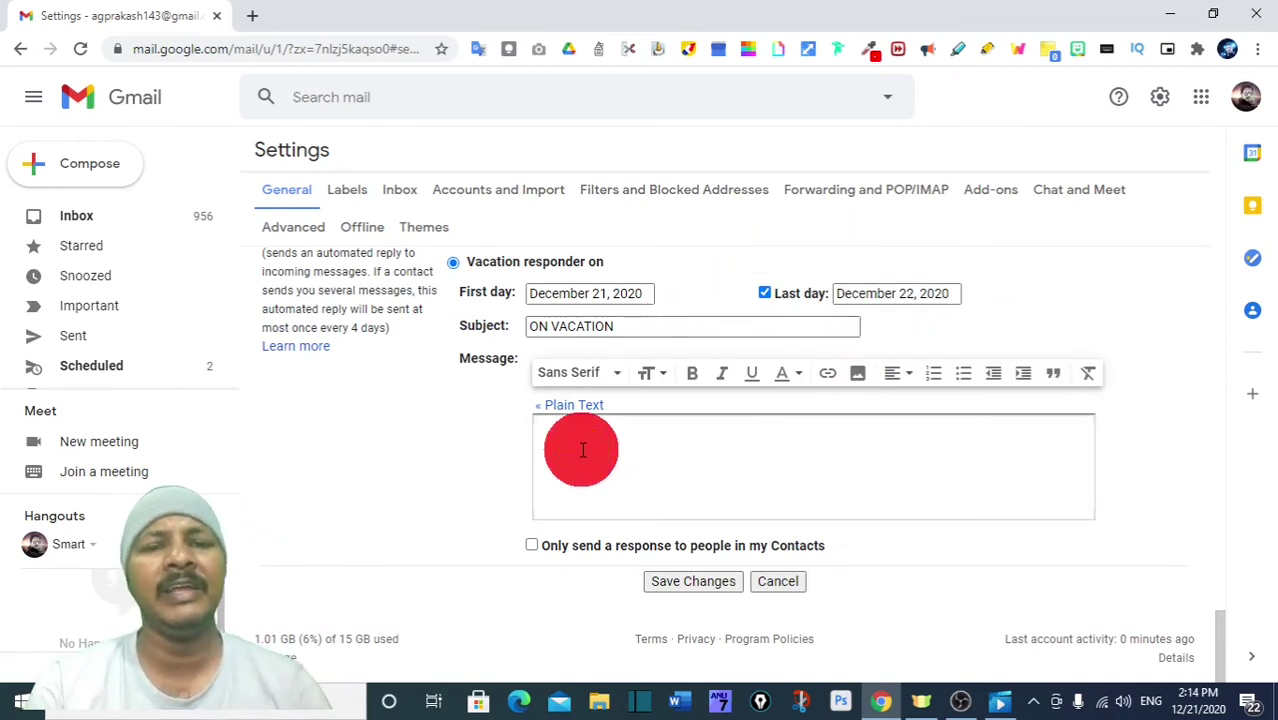
{"action": "type", "text": "DHSFGAYGFA"}
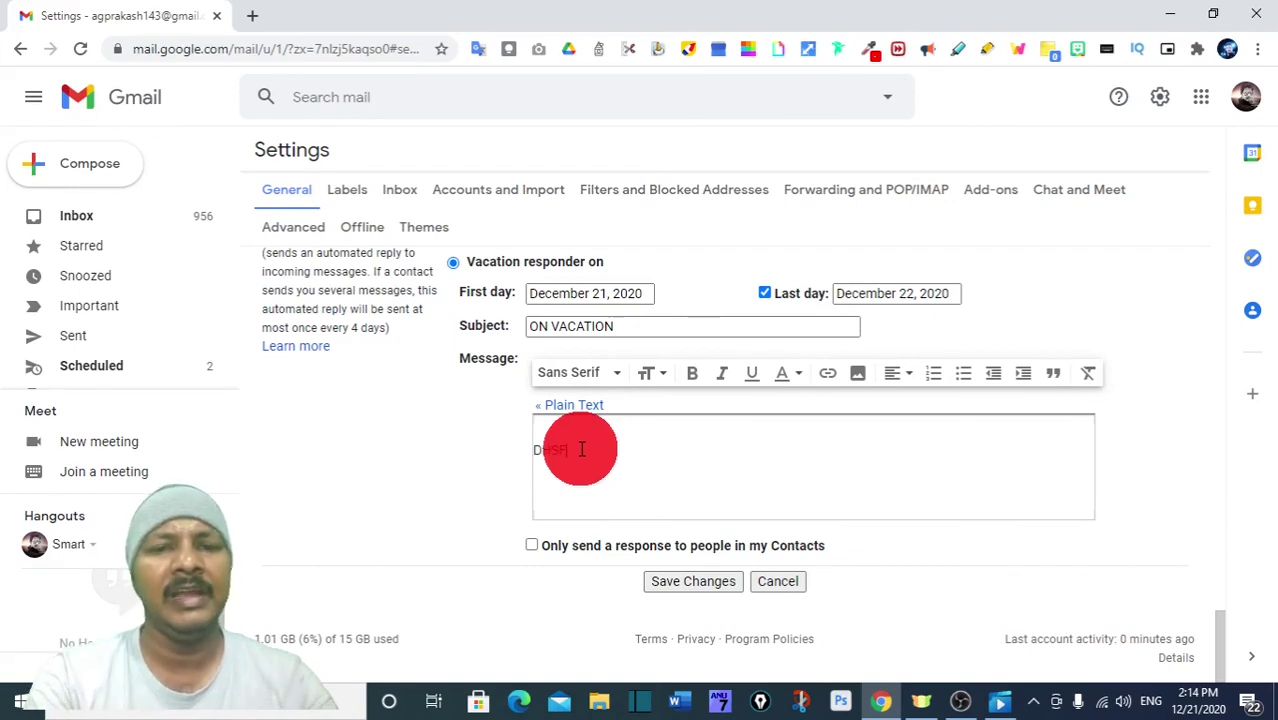
{"action": "left_click", "coordinate": [722, 583]}
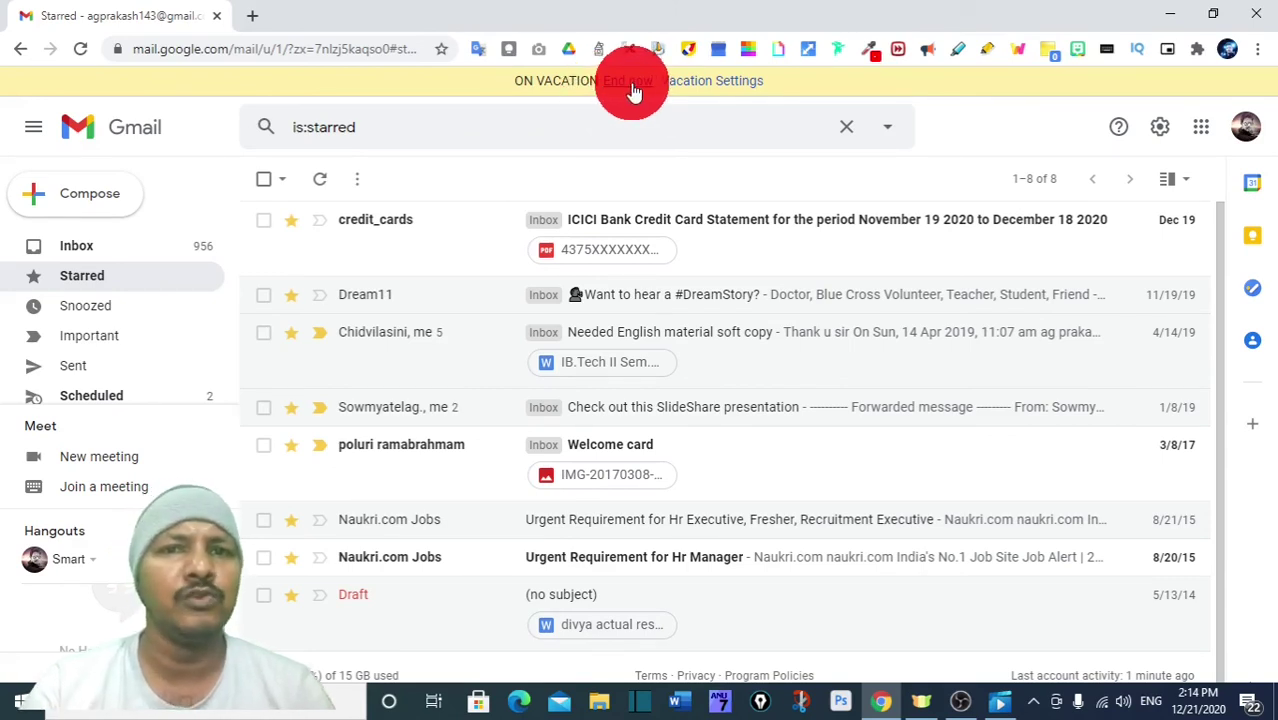
Step: Turn off the vacation responder in the general settings and save the changes
{"action": "left_click", "coordinate": [698, 84]}
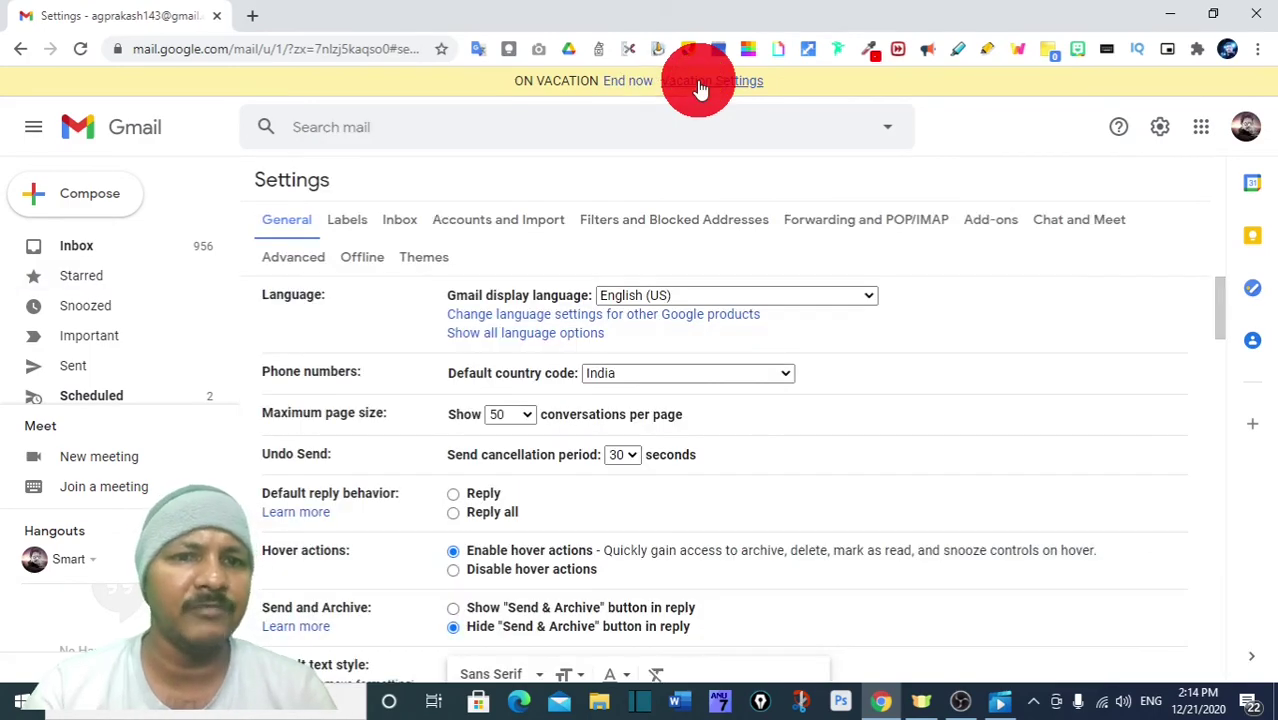
{"action": "left_click_drag", "start_coordinate": [1215, 316], "coordinate": [1232, 676]}
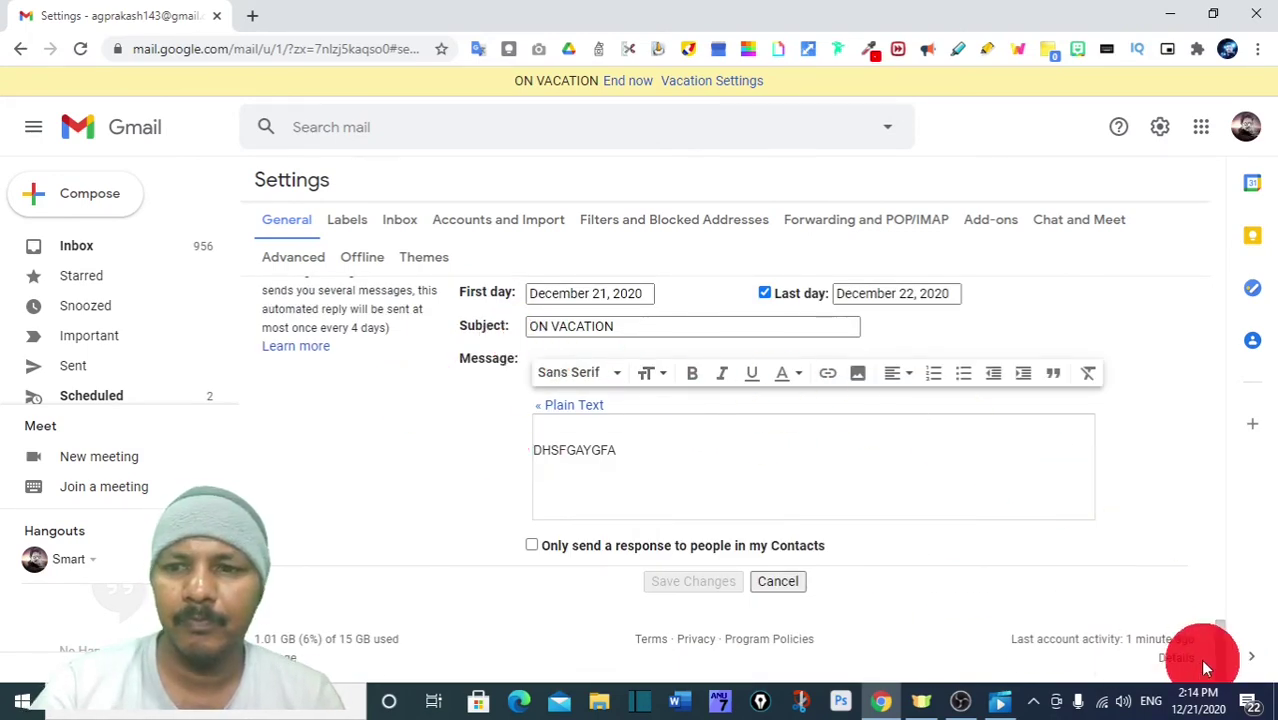
{"action": "scroll", "coordinate": [1215, 640], "scroll_direction": "up", "scroll_amount": 3}
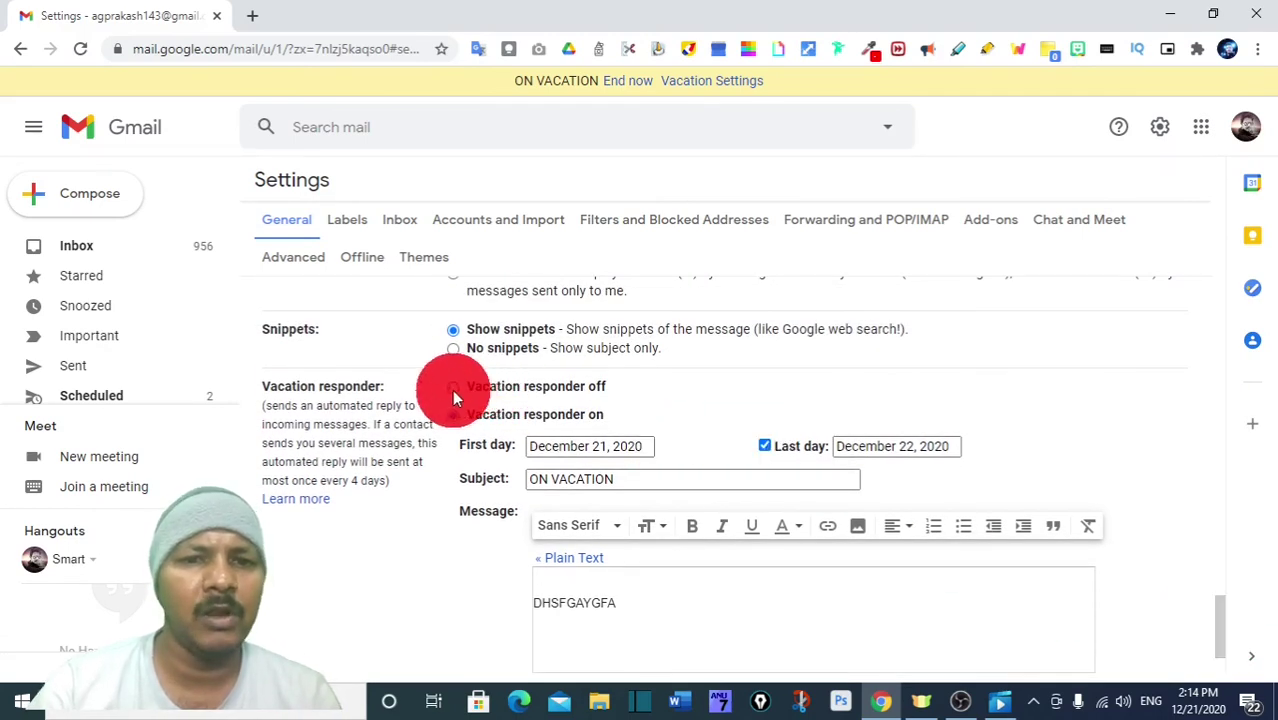
{"action": "left_click", "coordinate": [453, 390]}
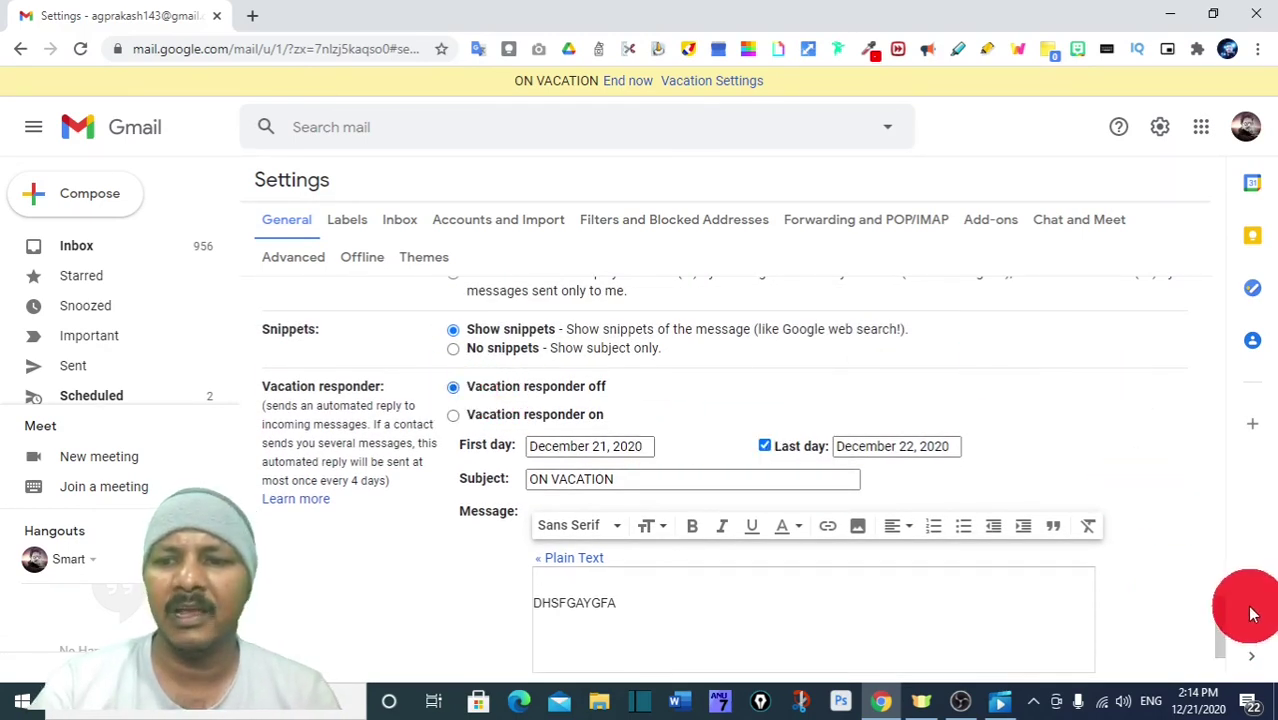
{"action": "scroll", "coordinate": [1218, 616], "scroll_direction": "down", "scroll_amount": 3}
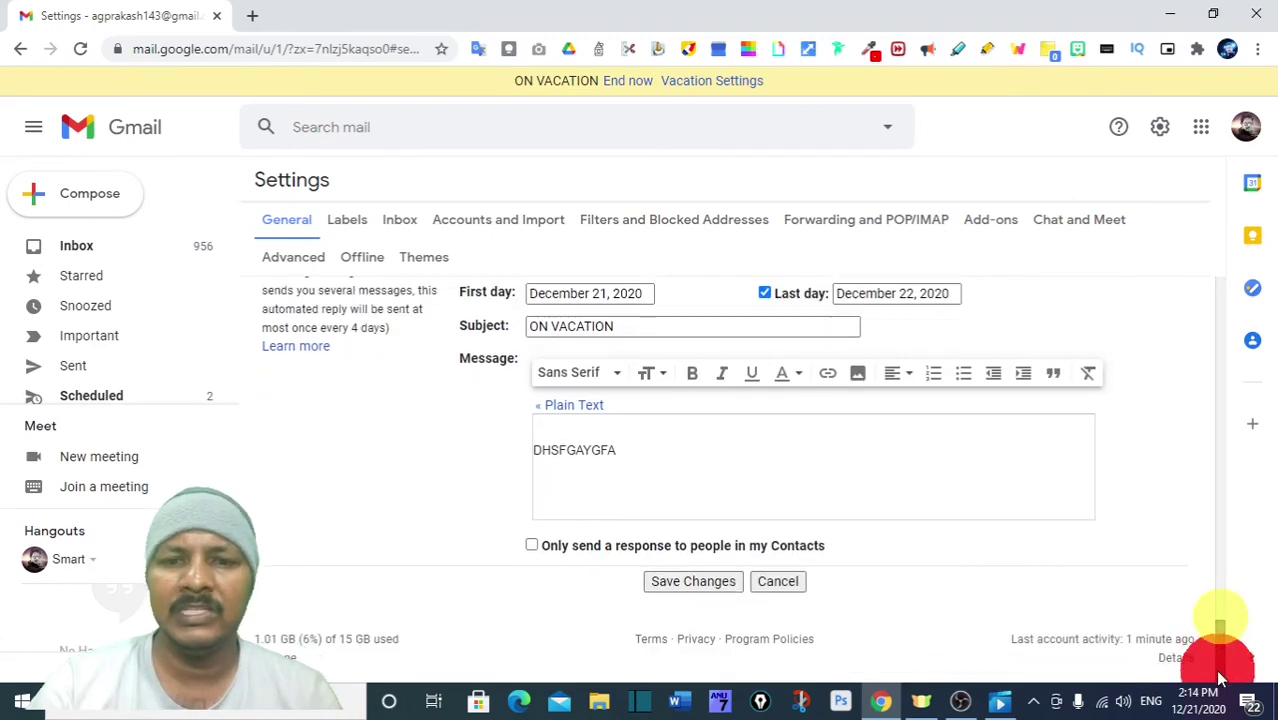
{"action": "left_click", "coordinate": [696, 576]}
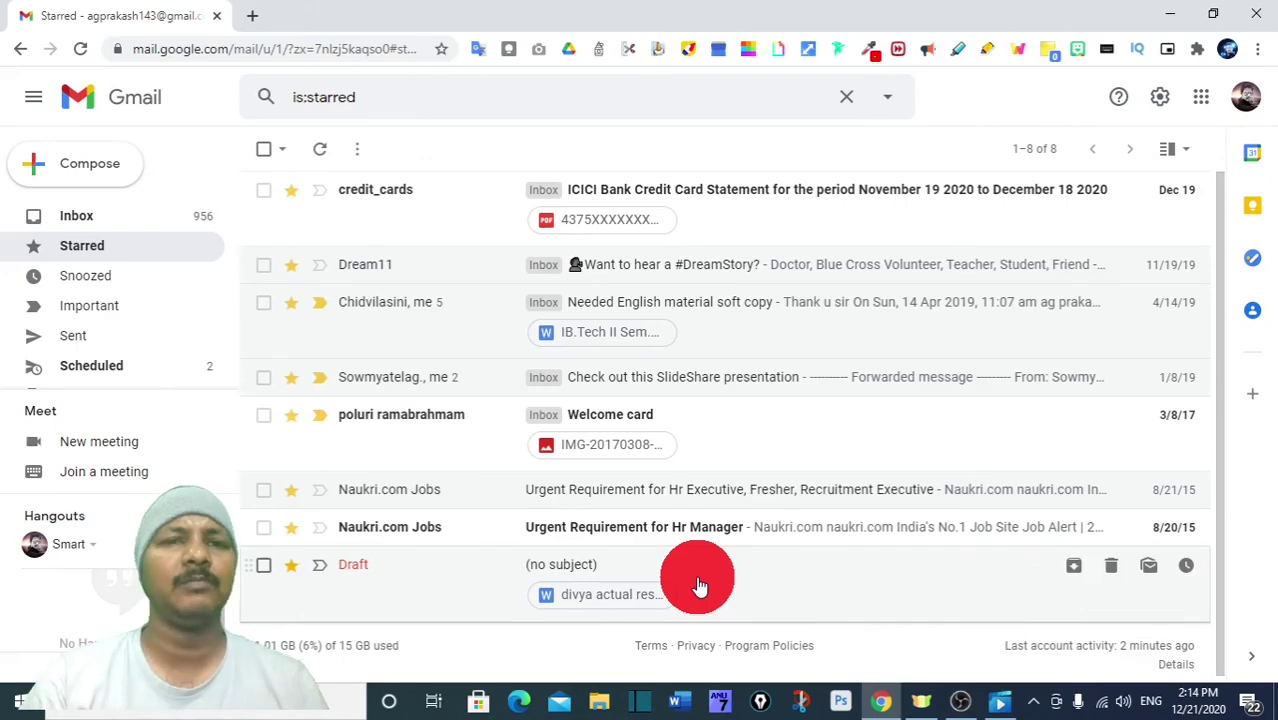
Step: Return to the inbox, then open the offline settings and enable offline mail
{"action": "left_click", "coordinate": [85, 228]}
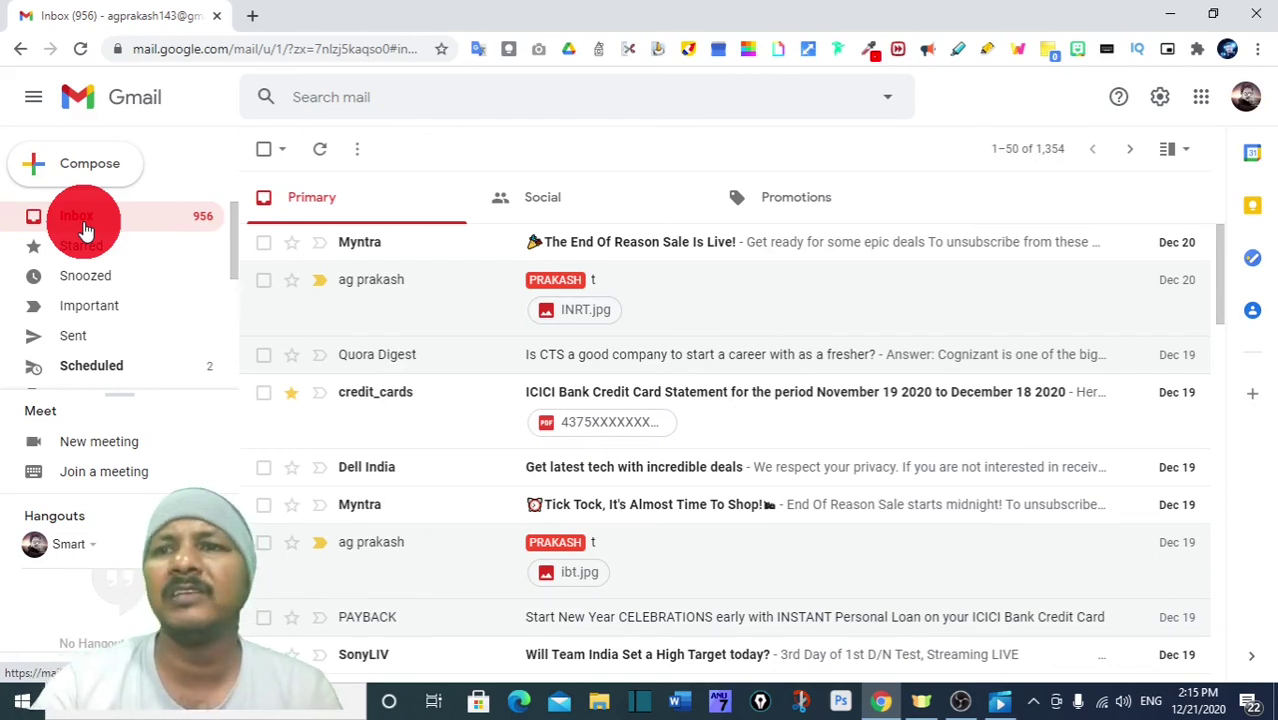
{"action": "left_click", "coordinate": [1159, 100]}
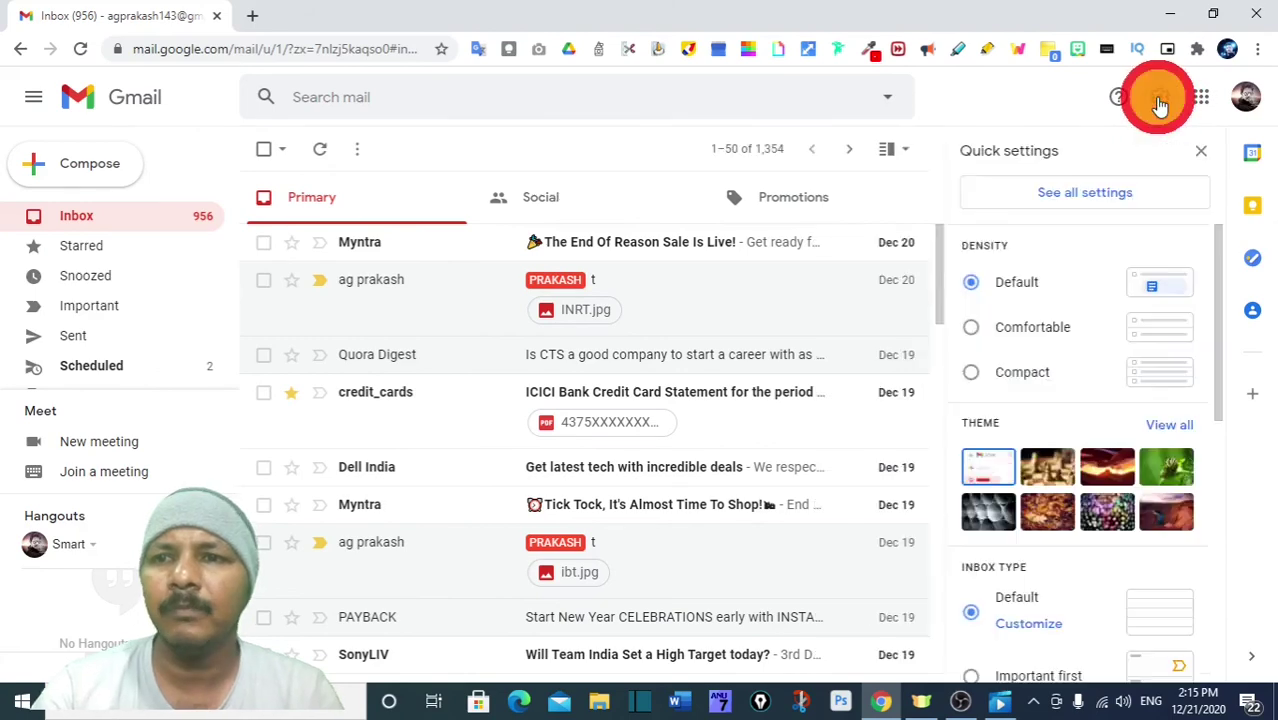
{"action": "left_click", "coordinate": [1095, 195]}
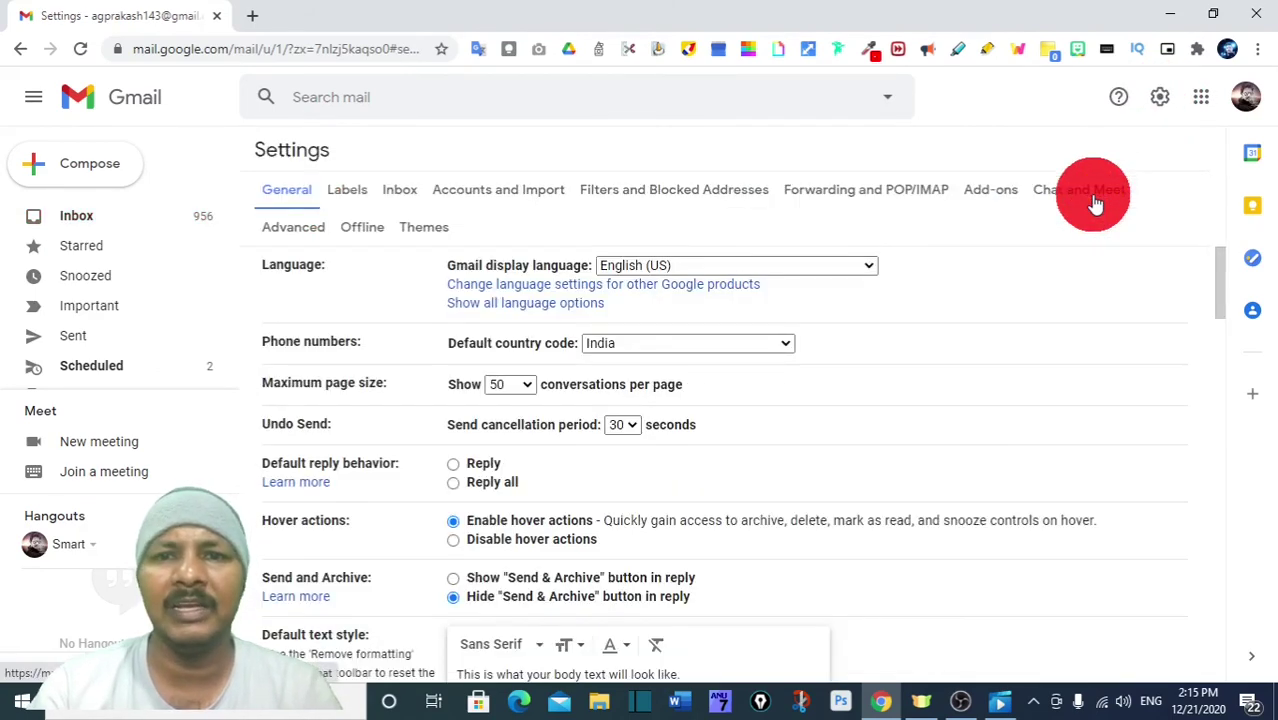
{"action": "left_click", "coordinate": [361, 232]}
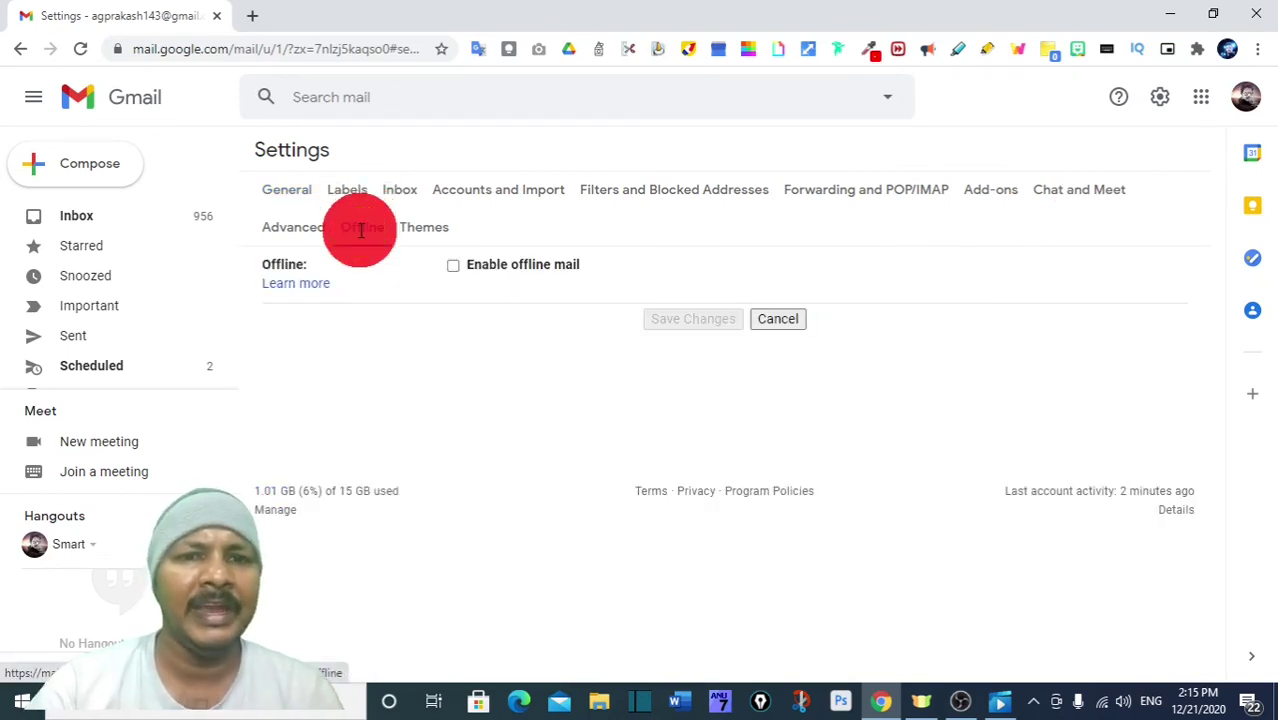
{"action": "left_click", "coordinate": [453, 266]}
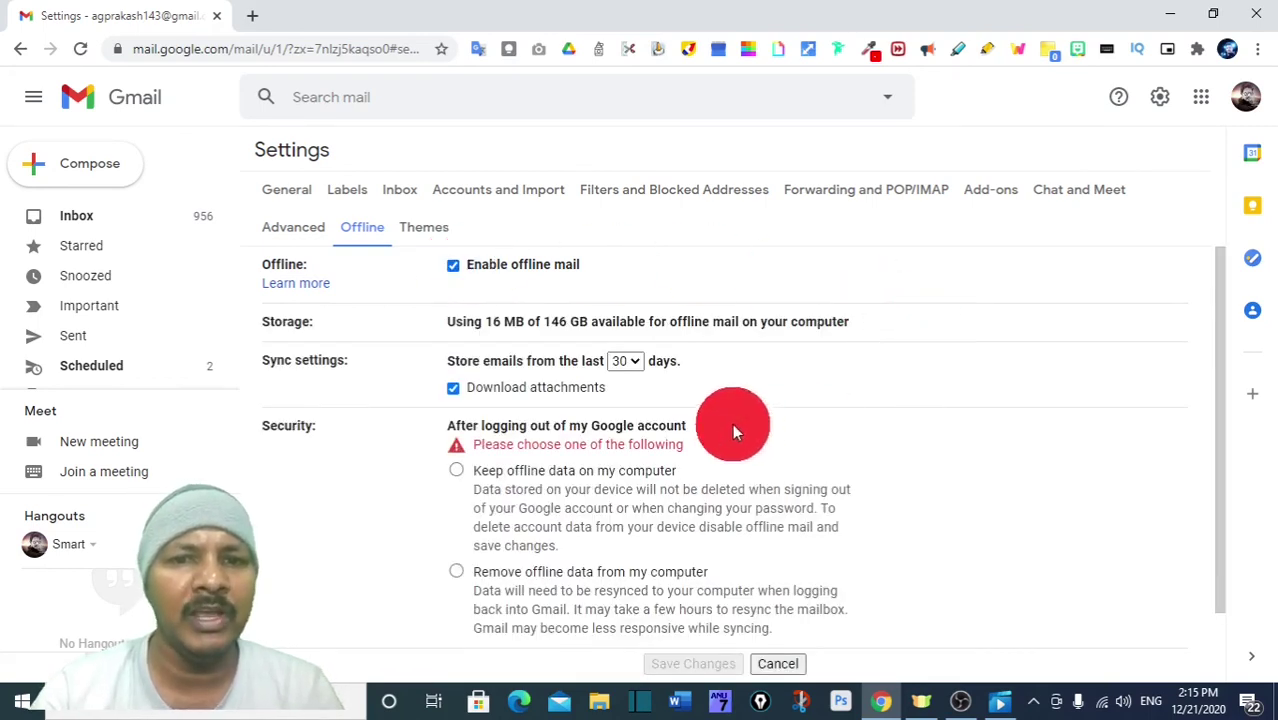
Step: Set offline mail to store the last 90 days with attachments downloaded, and keep offline data on the computer after logging out
{"action": "left_click", "coordinate": [631, 361]}
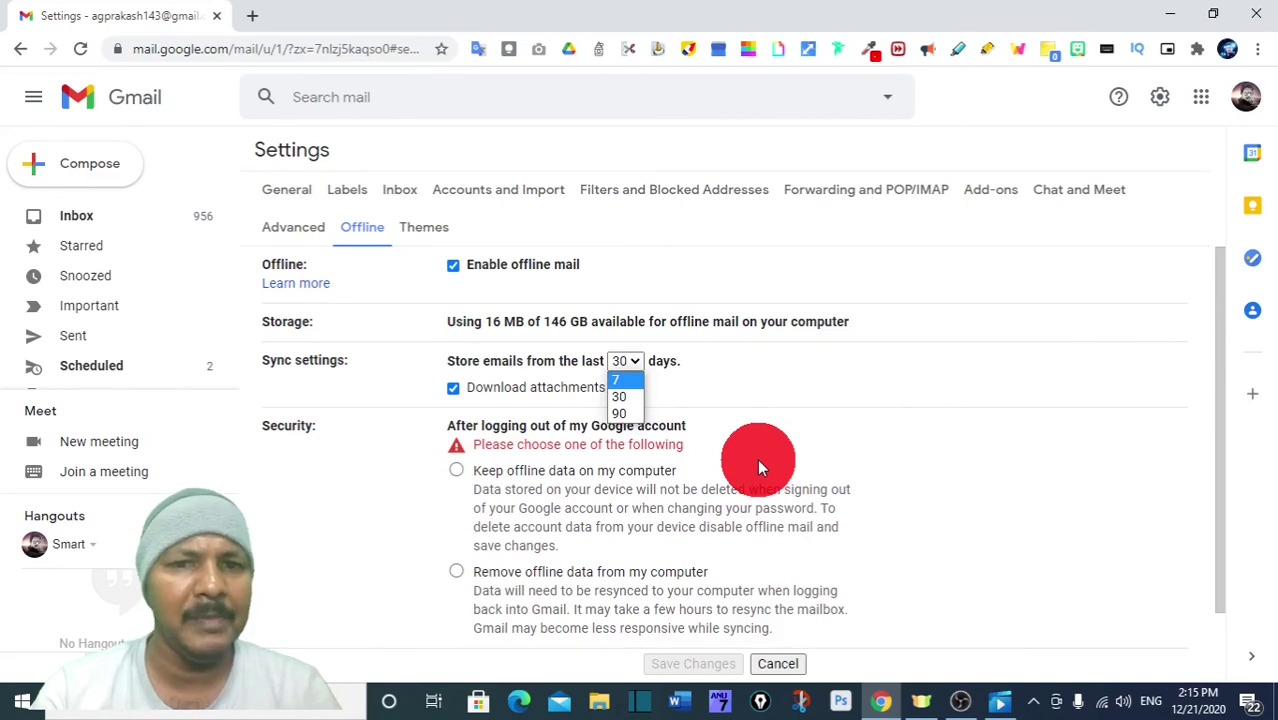
{"action": "left_click", "coordinate": [627, 413]}
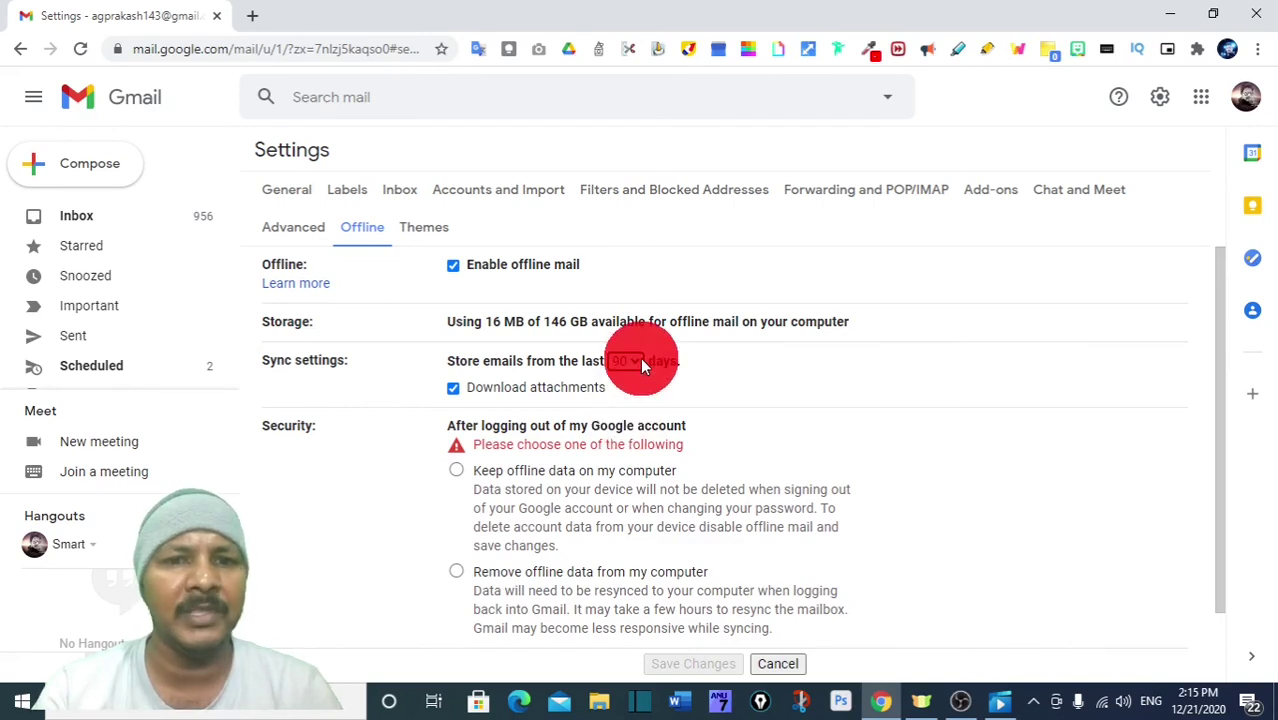
{"action": "left_click", "coordinate": [452, 388]}
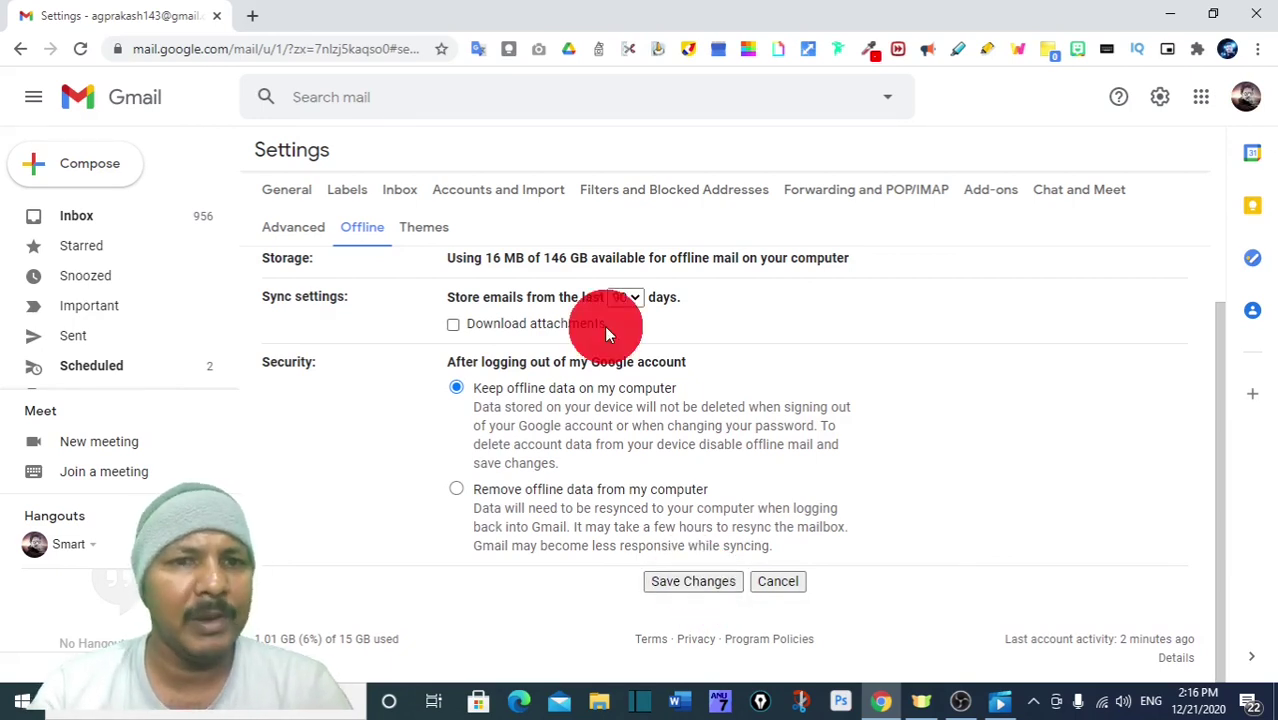
{"action": "left_click", "coordinate": [453, 325]}
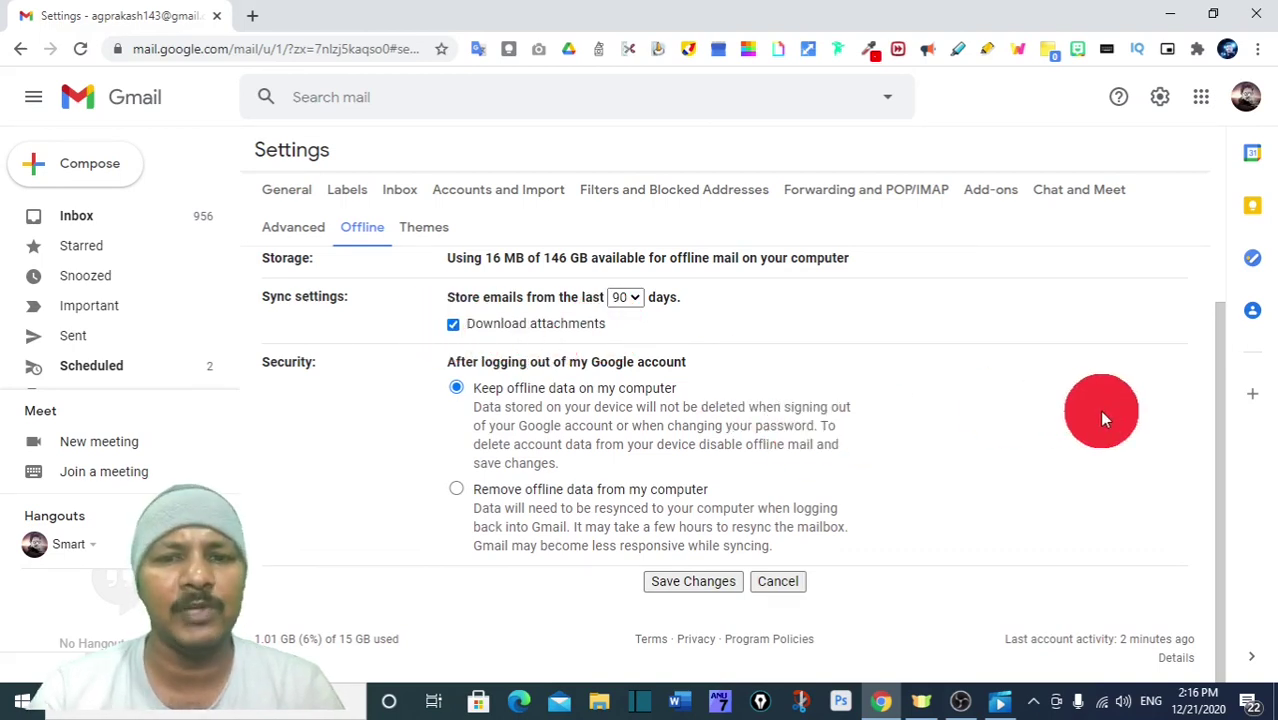